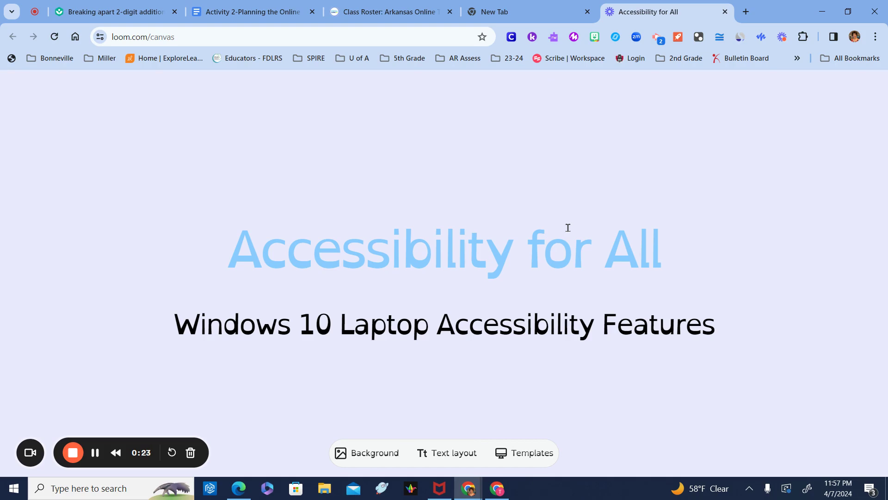
Step: Open the Ease of Access Display settings in Windows and raise the text size slider about a third of the way
{"action": "key", "text": "super+i"}
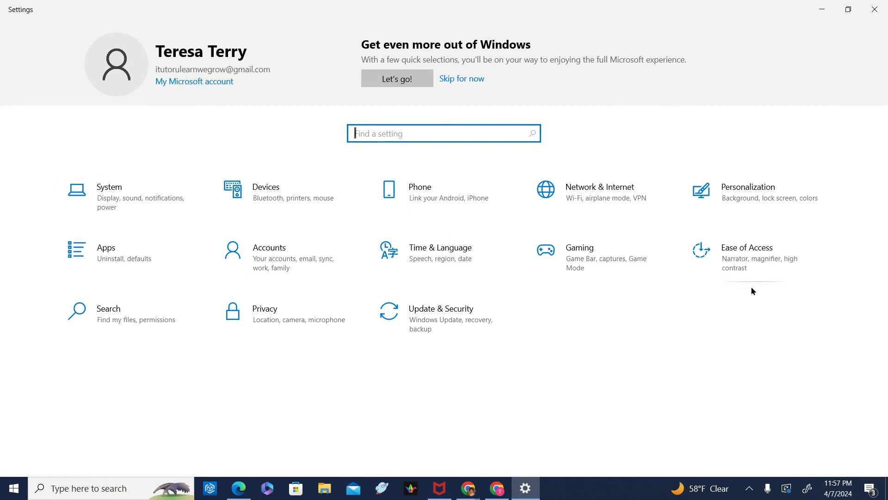
{"action": "left_click", "coordinate": [750, 259]}
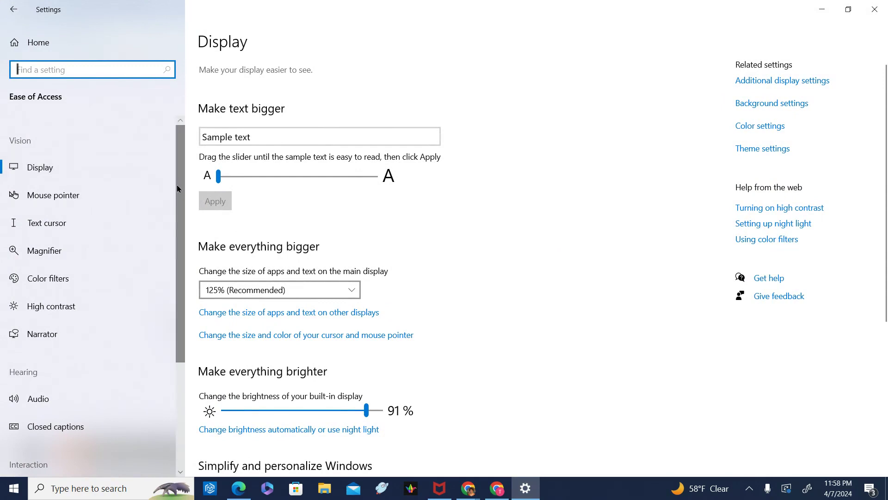
{"action": "mouse_move", "coordinate": [177, 188]}
{"action": "left_mouse_down"}
{"action": "mouse_move", "coordinate": [177, 206]}
{"action": "mouse_move", "coordinate": [177, 185]}
{"action": "left_mouse_up"}
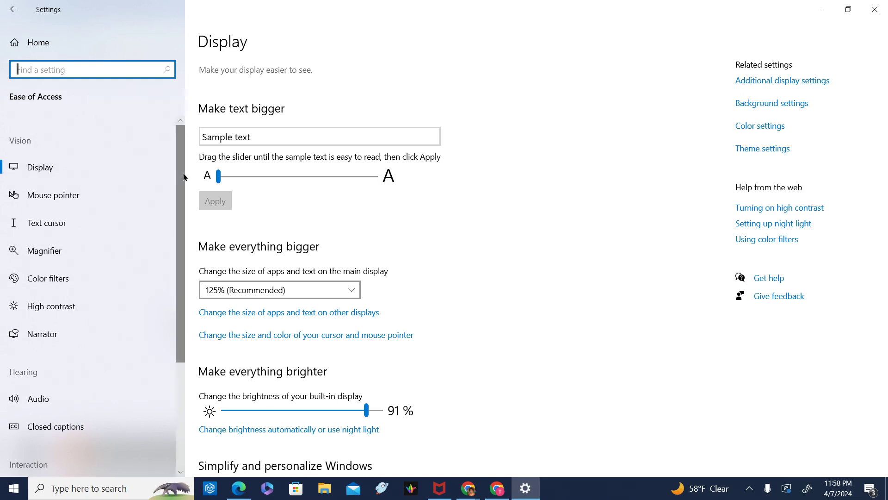
{"action": "left_click_drag", "start_coordinate": [182, 196], "coordinate": [181, 301]}
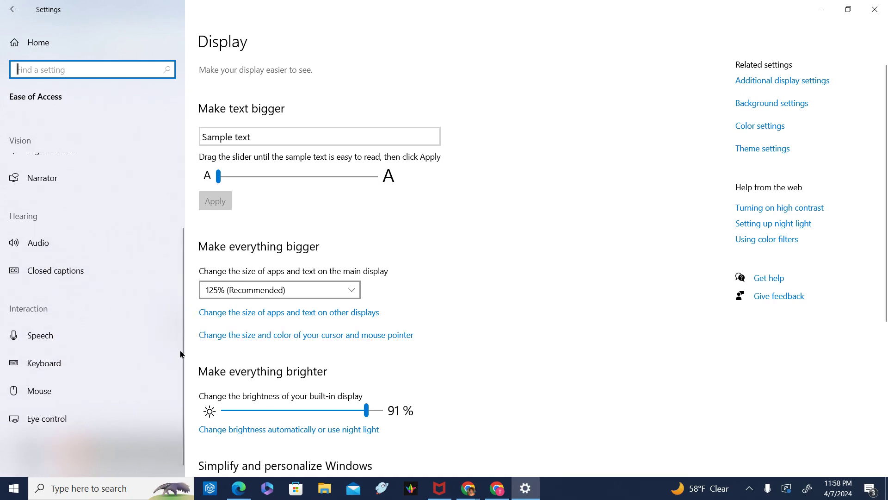
{"action": "scroll", "coordinate": [179, 376], "scroll_direction": "up", "scroll_amount": 3}
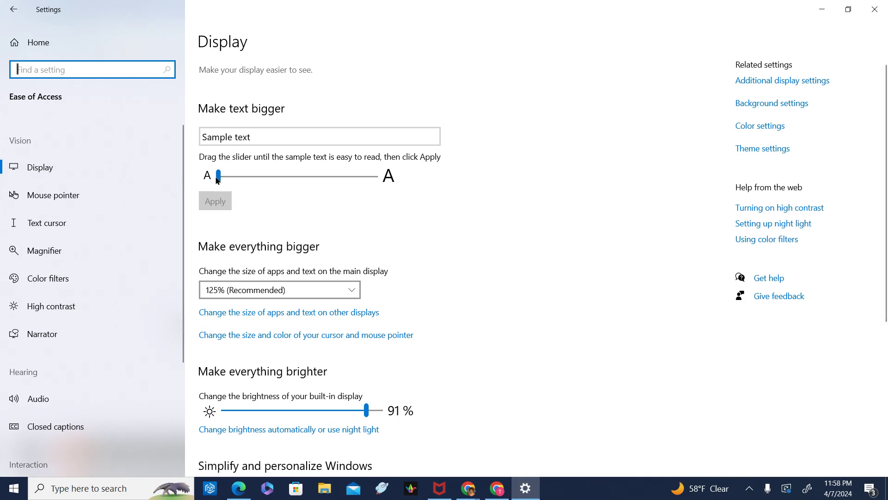
{"action": "left_click_drag", "start_coordinate": [218, 180], "coordinate": [267, 188]}
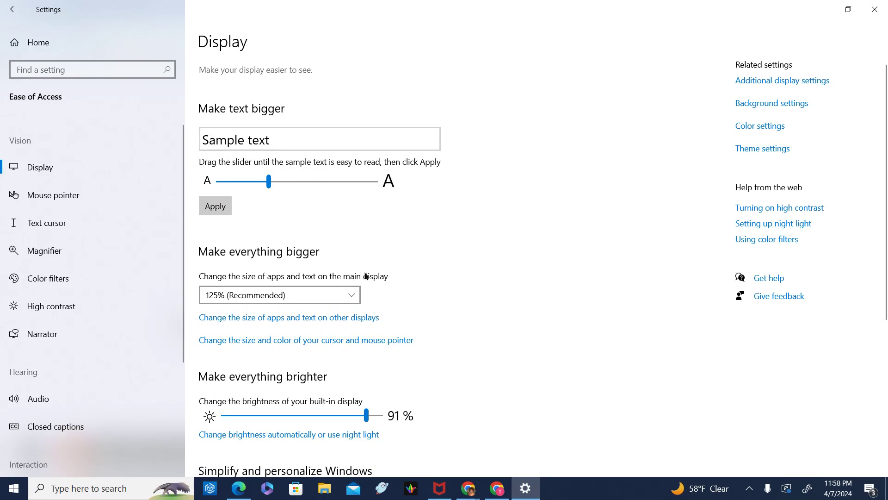
Step: Try the 175% size for apps and text on the main display and return it to 125% (Recommended)
{"action": "left_click", "coordinate": [354, 301]}
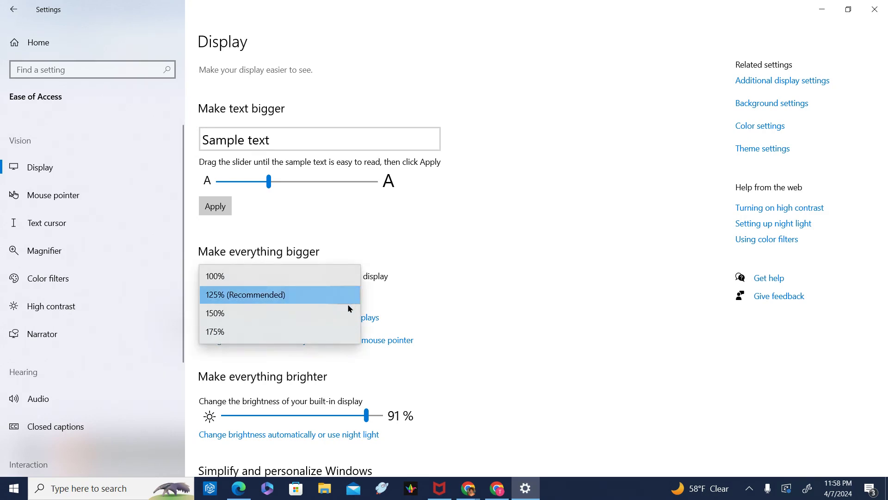
{"action": "left_click", "coordinate": [342, 334]}
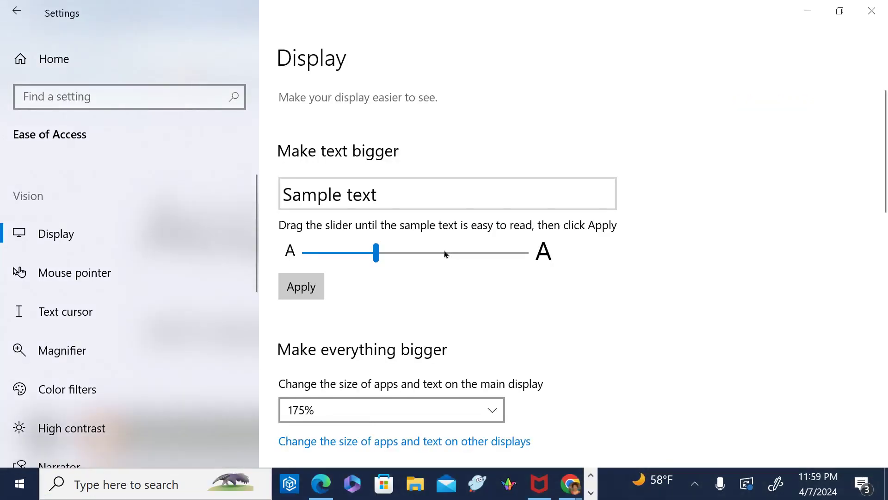
{"action": "left_click", "coordinate": [490, 413]}
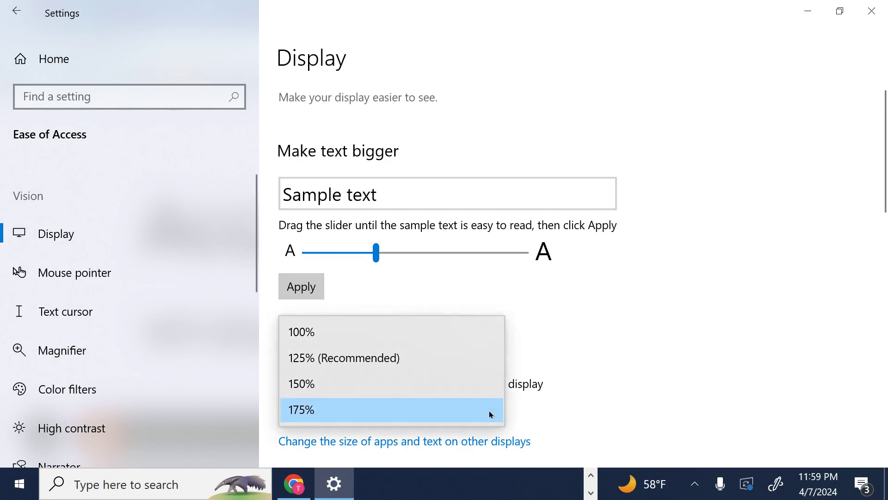
{"action": "left_click", "coordinate": [473, 359]}
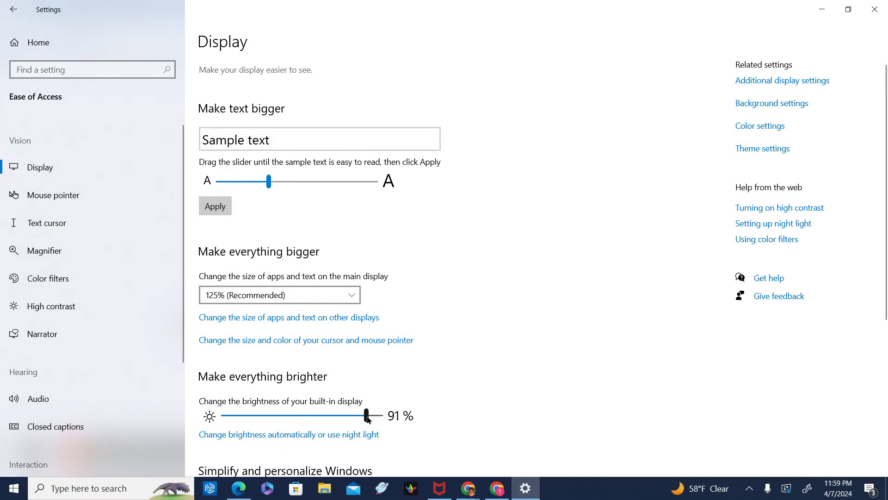
Step: Set the built-in display's brightness to 87%
{"action": "left_click", "coordinate": [367, 417]}
{"action": "mouse_move", "coordinate": [368, 419]}
{"action": "left_mouse_down"}
{"action": "mouse_move", "coordinate": [380, 416]}
{"action": "mouse_move", "coordinate": [296, 409]}
{"action": "mouse_move", "coordinate": [360, 428]}
{"action": "left_mouse_up"}
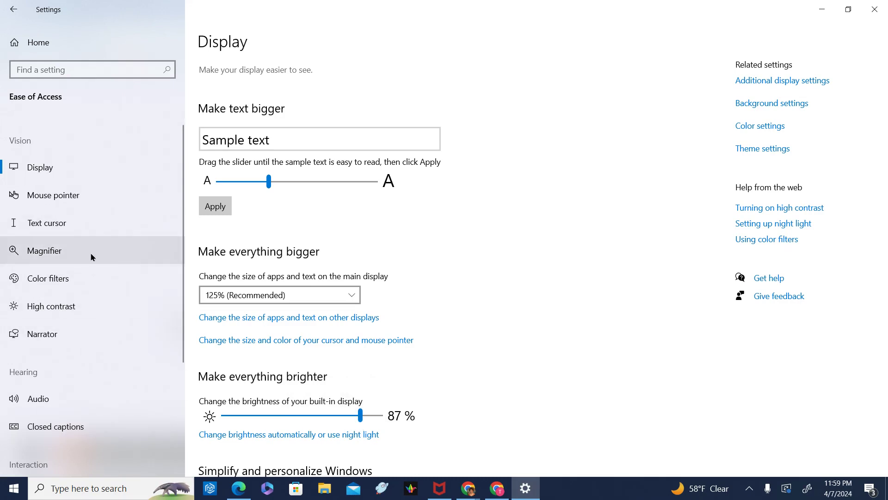
Step: Enlarge the mouse pointer to about 70% of the size range and switch it to the custom color option with purple
{"action": "left_click", "coordinate": [55, 197]}
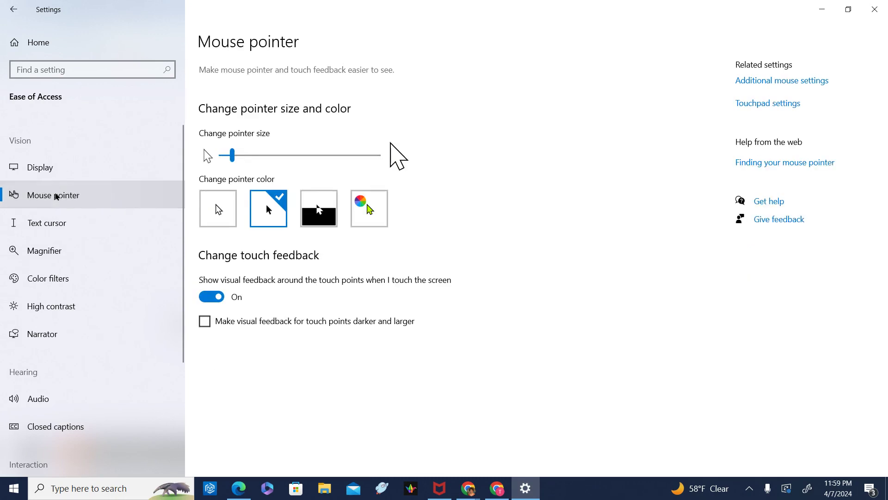
{"action": "left_click", "coordinate": [232, 158]}
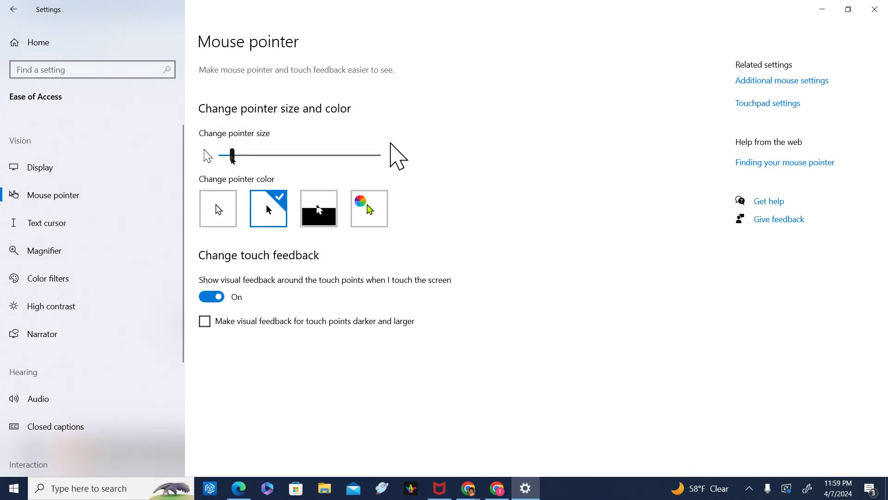
{"action": "left_click_drag", "start_coordinate": [233, 158], "coordinate": [334, 159]}
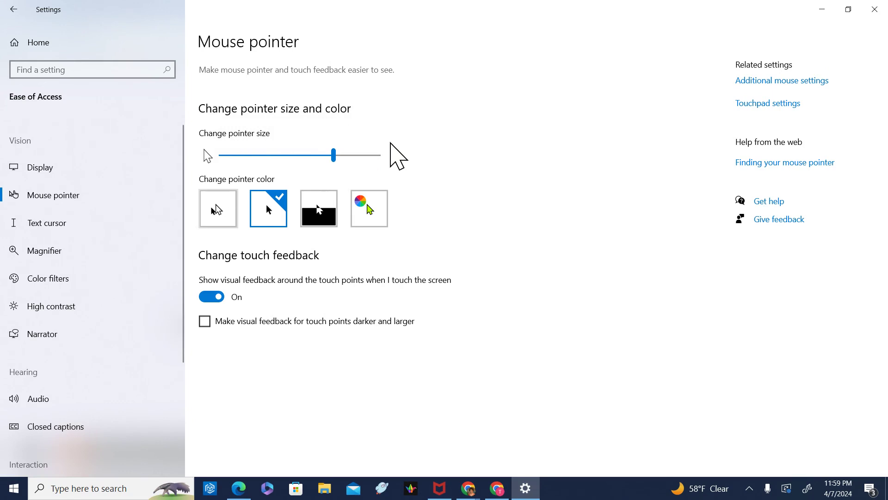
{"action": "left_click", "coordinate": [213, 207]}
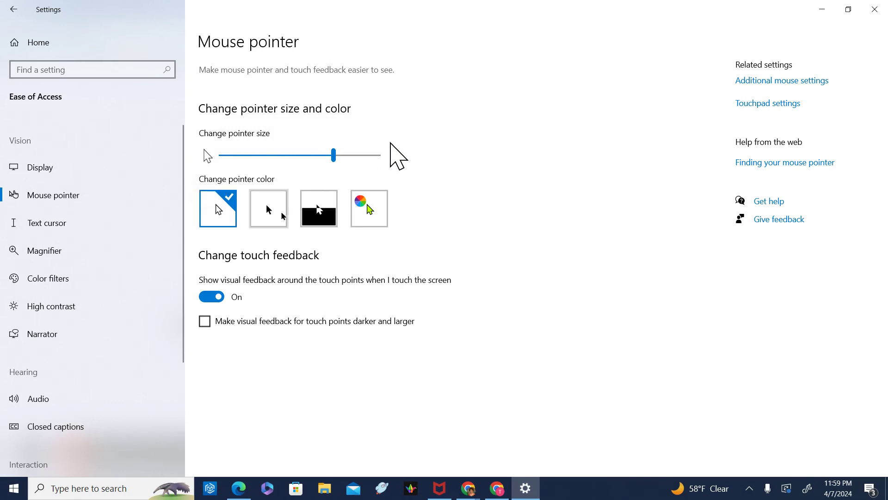
{"action": "left_click", "coordinate": [269, 214]}
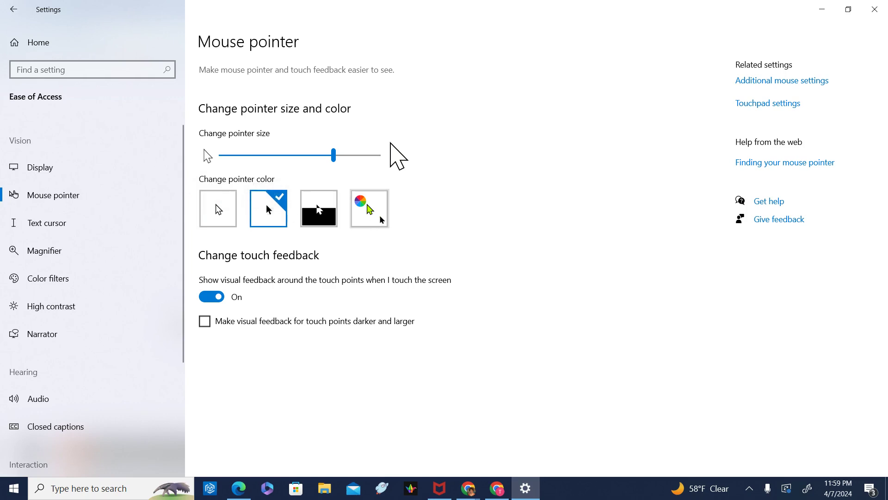
{"action": "left_click", "coordinate": [373, 213]}
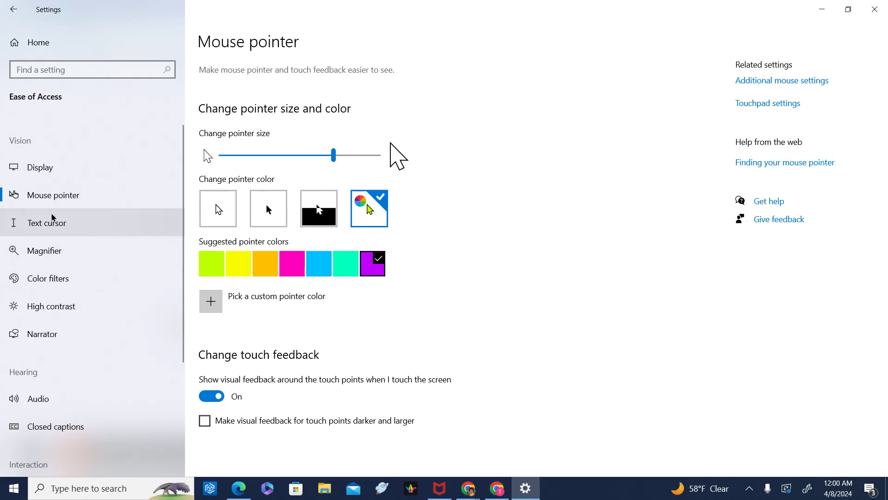
Step: Try a thicker text cursor in the Text cursor settings and reduce its thickness to near the minimum
{"action": "left_click", "coordinate": [57, 224]}
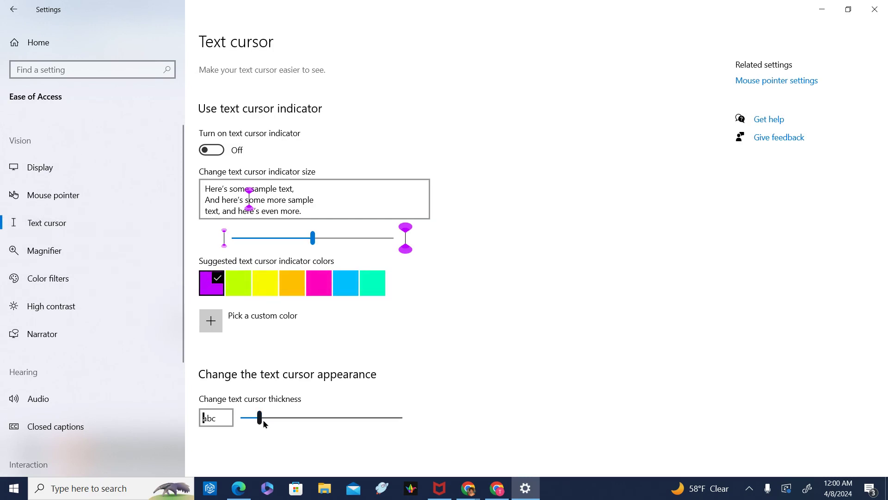
{"action": "left_click_drag", "start_coordinate": [259, 419], "coordinate": [318, 423]}
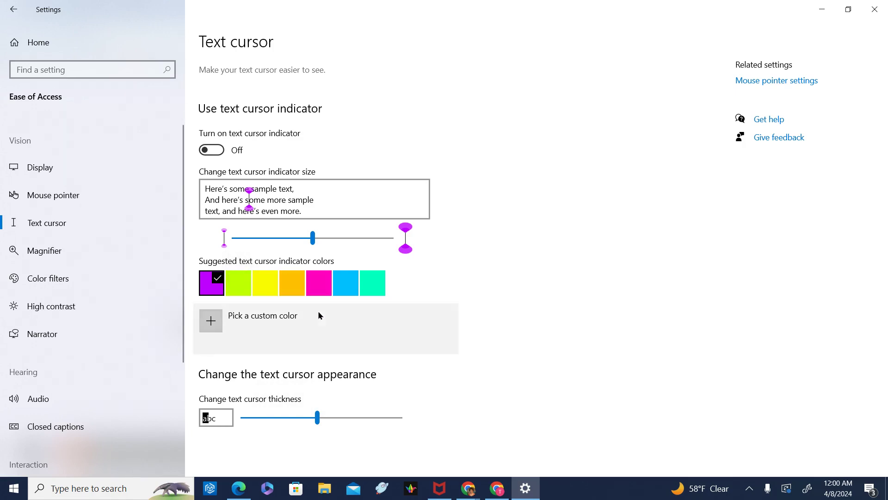
{"action": "mouse_move", "coordinate": [313, 242]}
{"action": "left_mouse_down"}
{"action": "mouse_move", "coordinate": [264, 243]}
{"action": "mouse_move", "coordinate": [318, 246]}
{"action": "left_mouse_up"}
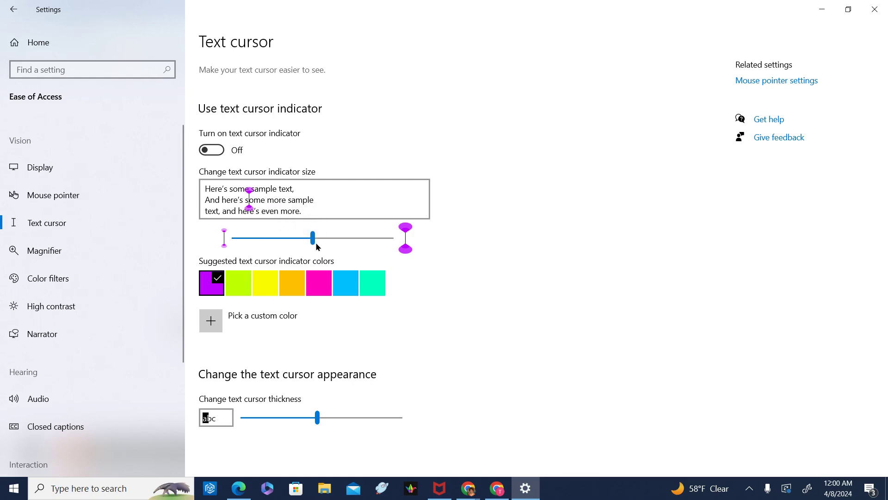
{"action": "left_click_drag", "start_coordinate": [318, 418], "coordinate": [251, 418]}
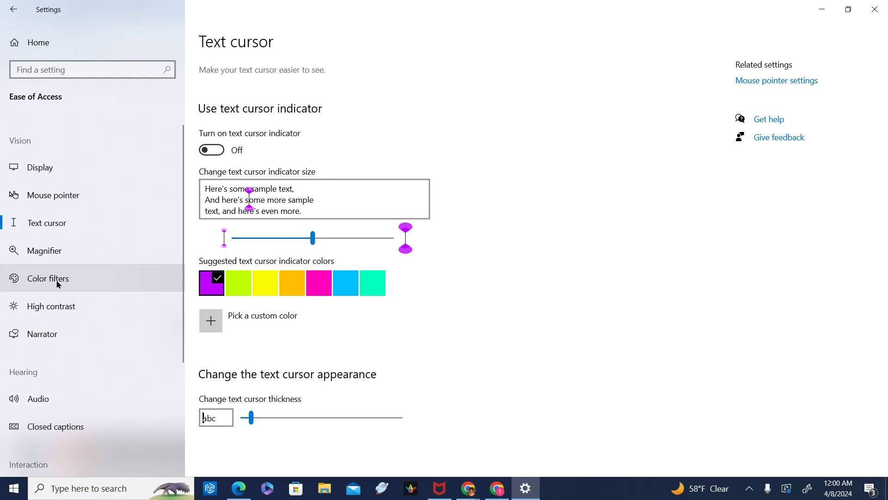
Step: Open the Magnifier settings to review its zoom and start-up options
{"action": "left_click", "coordinate": [54, 256]}
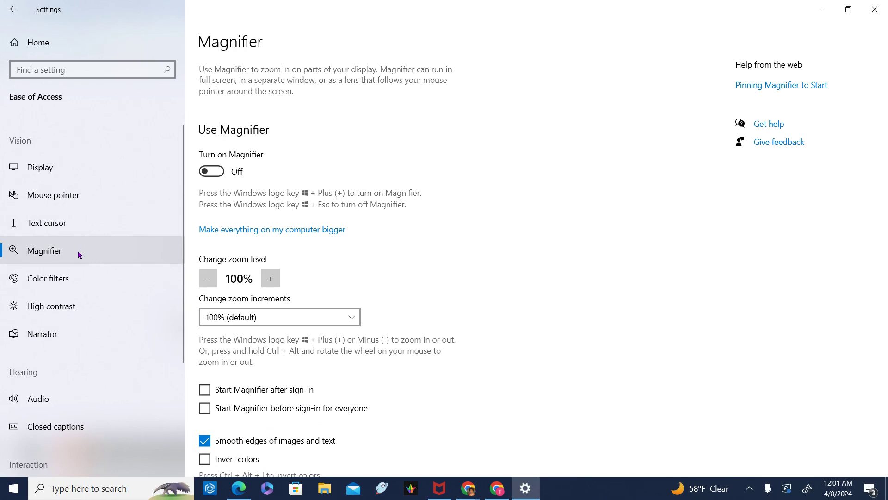
Step: Turn on color filters, try Grayscale inverted, Inverted, both Red-green filters and Blue-yellow, and turn color filters off with Blue-yellow selected
{"action": "left_click", "coordinate": [76, 279]}
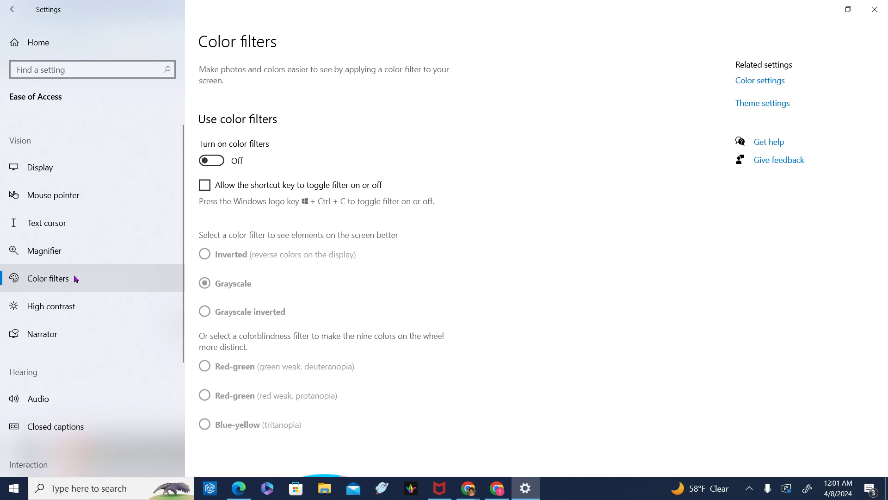
{"action": "left_click", "coordinate": [206, 162]}
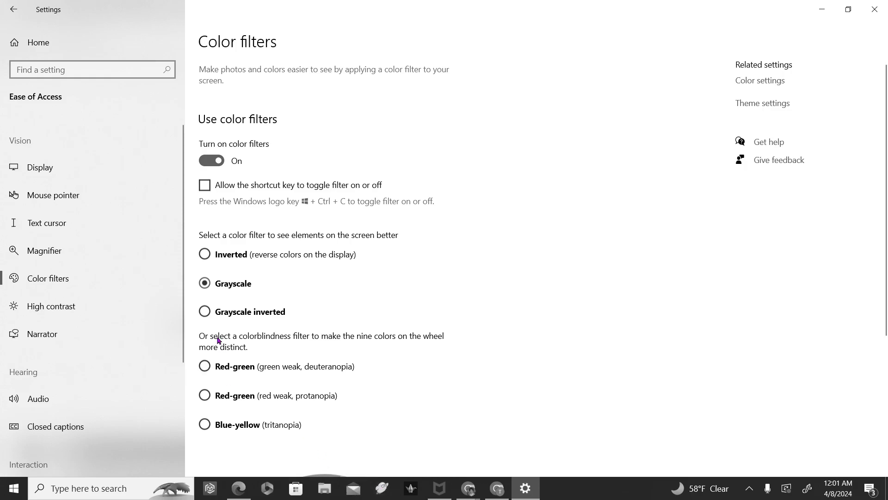
{"action": "left_click", "coordinate": [205, 312]}
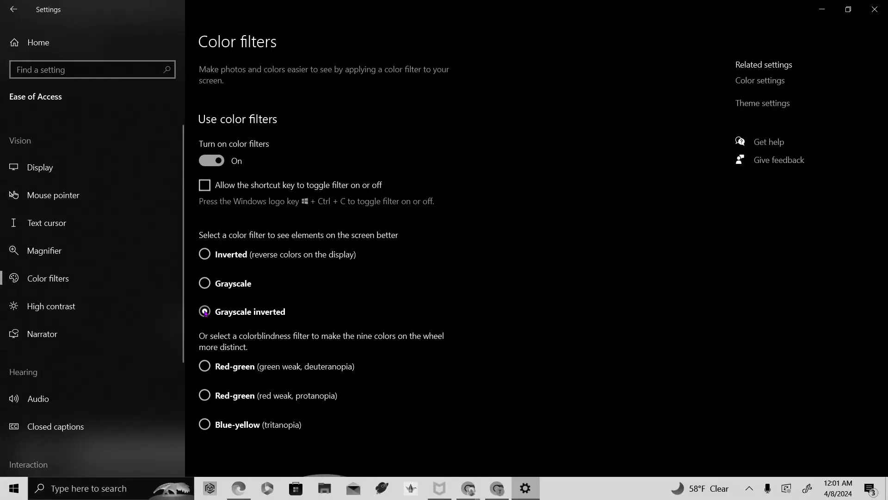
{"action": "left_click", "coordinate": [205, 253]}
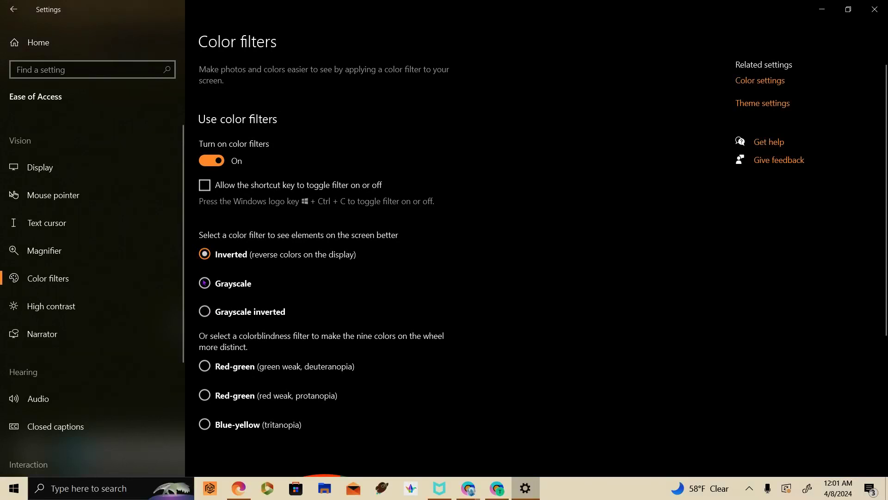
{"action": "left_click", "coordinate": [205, 366]}
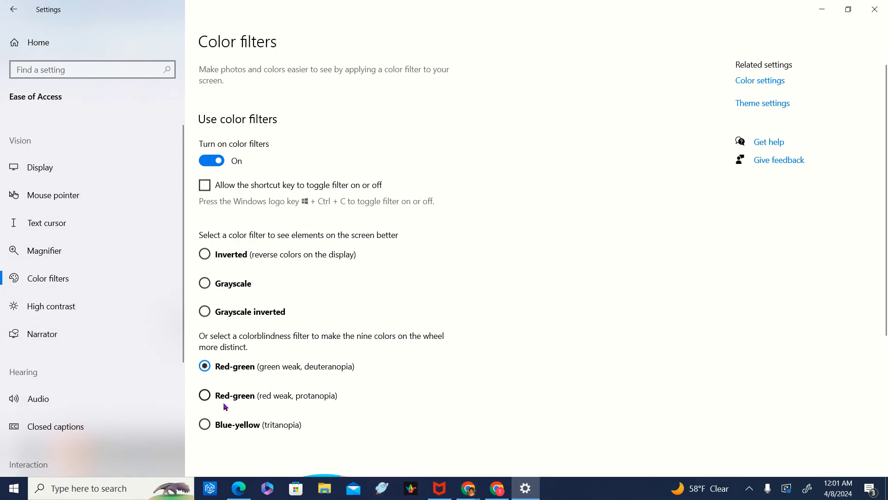
{"action": "left_click", "coordinate": [205, 395]}
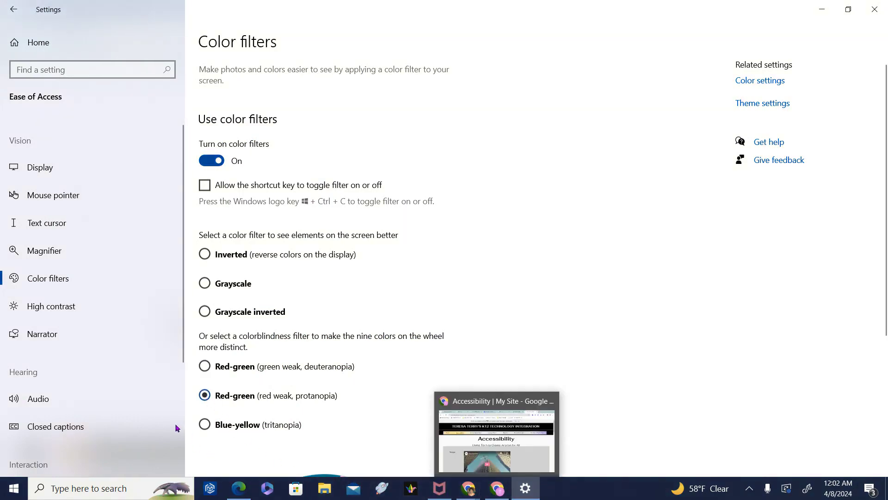
{"action": "left_click", "coordinate": [205, 425]}
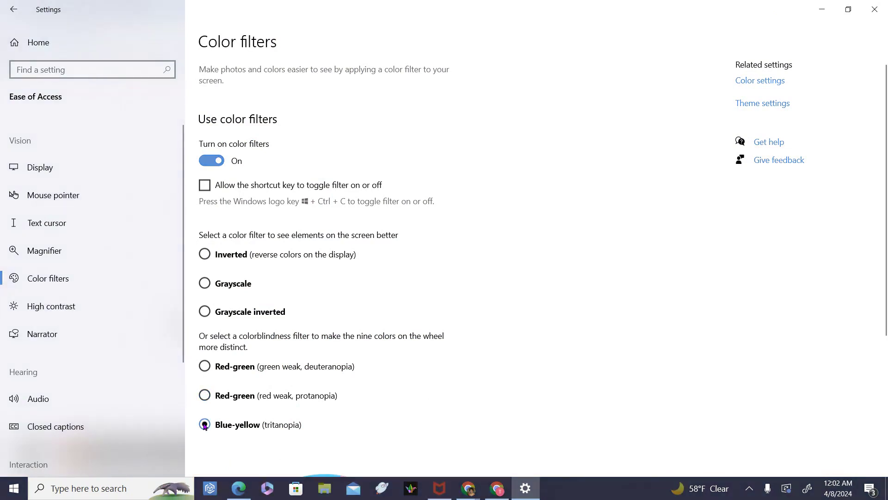
{"action": "left_click", "coordinate": [220, 161]}
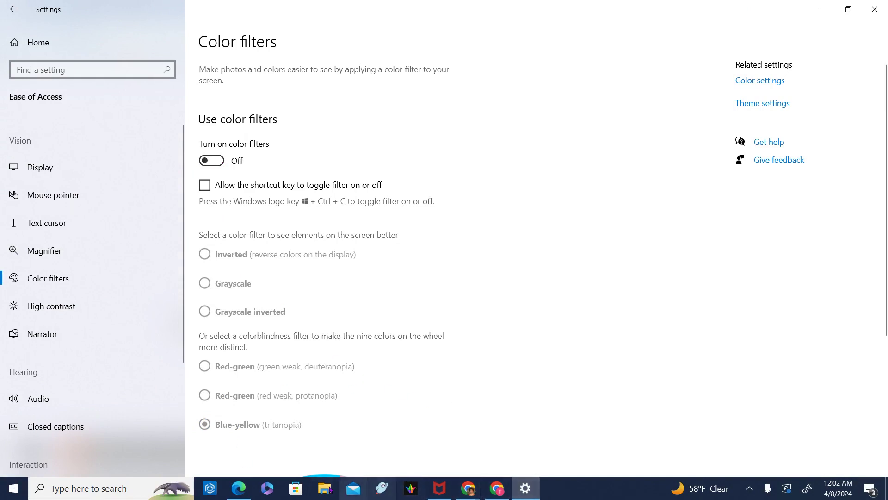
Step: Try turning on Narrator from its settings page and switch it off again
{"action": "left_click", "coordinate": [80, 340]}
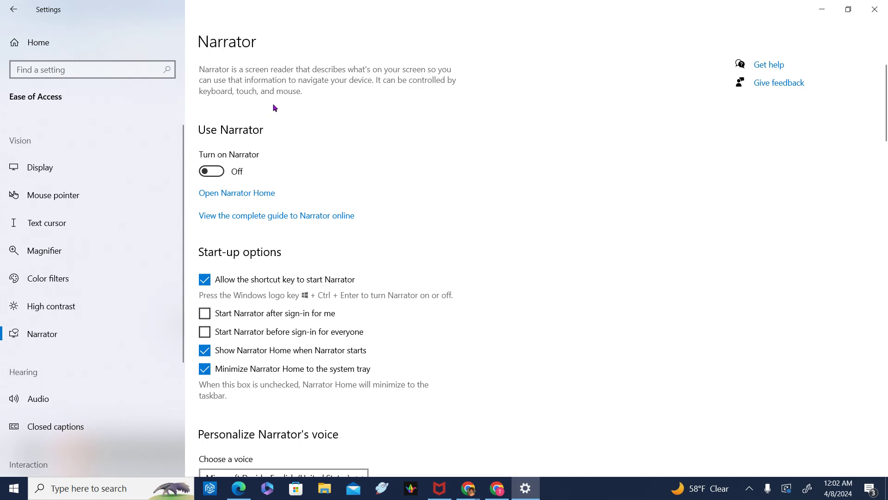
{"action": "left_click", "coordinate": [207, 172]}
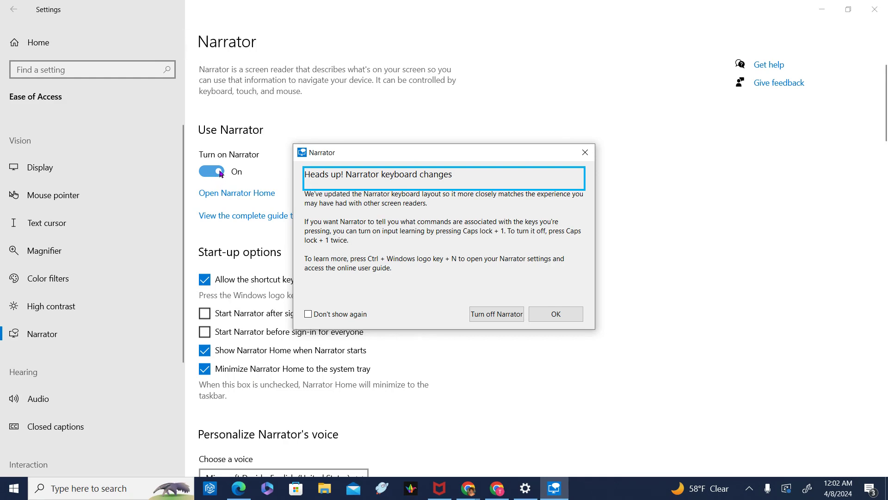
{"action": "left_click", "coordinate": [222, 173]}
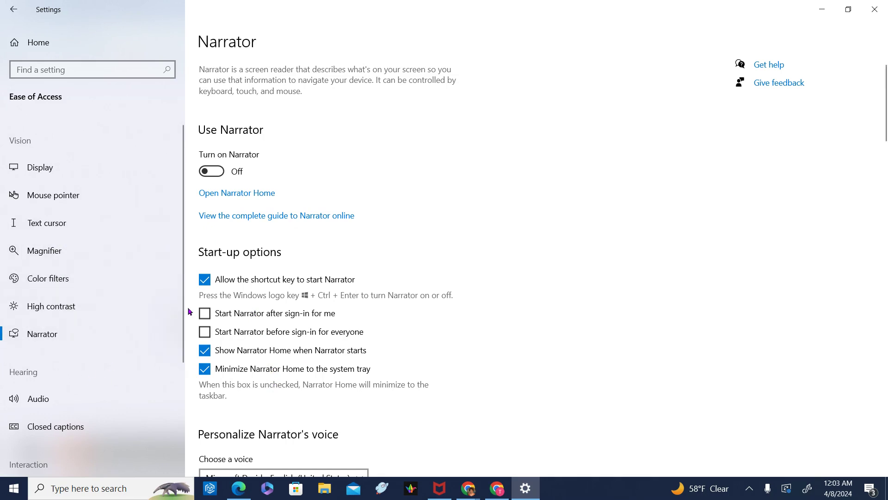
Step: Raise the device volume to 80% in the Audio settings and check the device or app volume page before returning to Audio
{"action": "left_click_drag", "start_coordinate": [181, 306], "coordinate": [180, 388]}
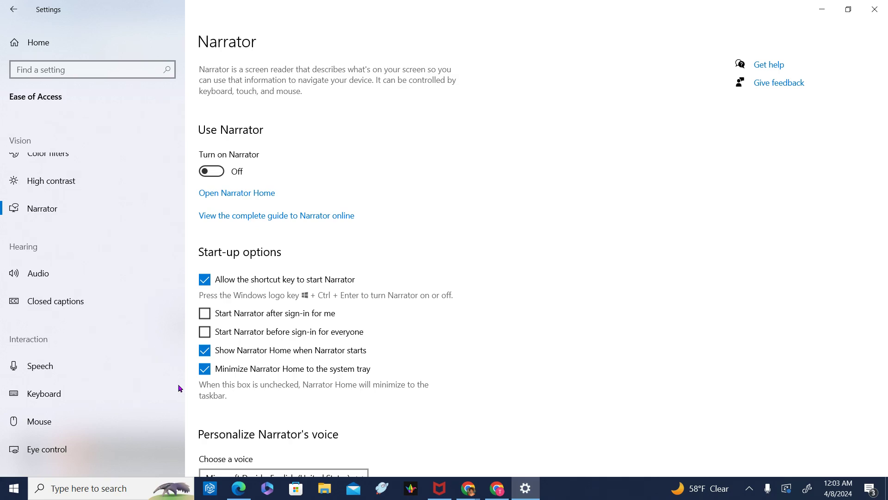
{"action": "left_click", "coordinate": [54, 281]}
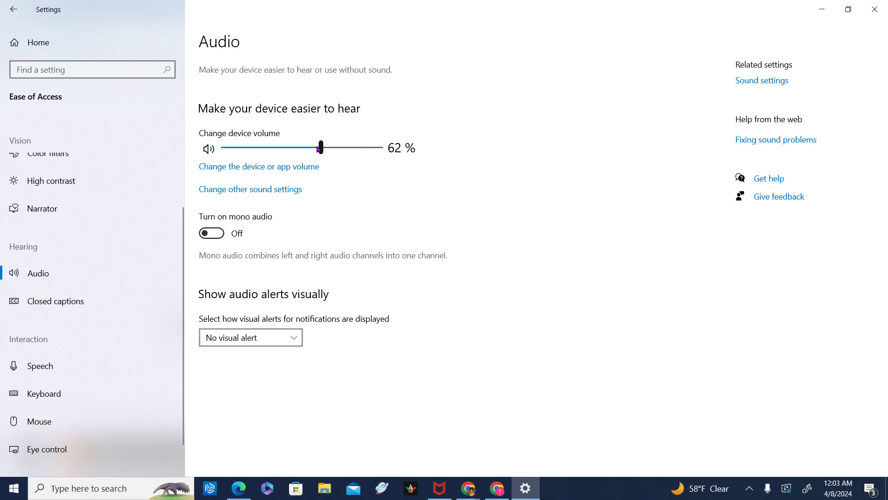
{"action": "left_click_drag", "start_coordinate": [318, 148], "coordinate": [349, 153]}
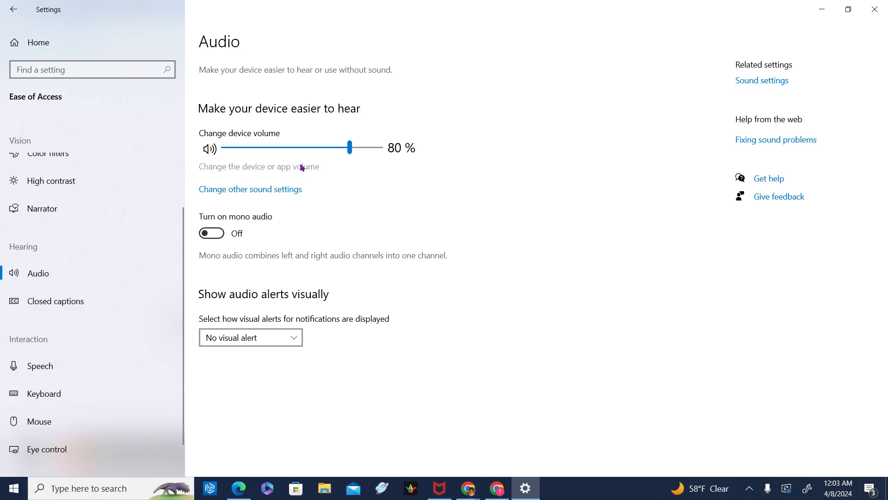
{"action": "left_click", "coordinate": [301, 168]}
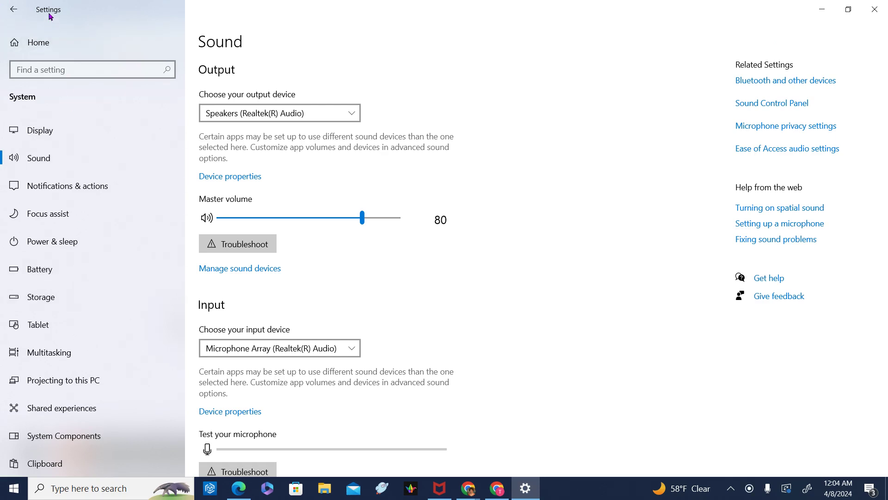
{"action": "left_click", "coordinate": [14, 9]}
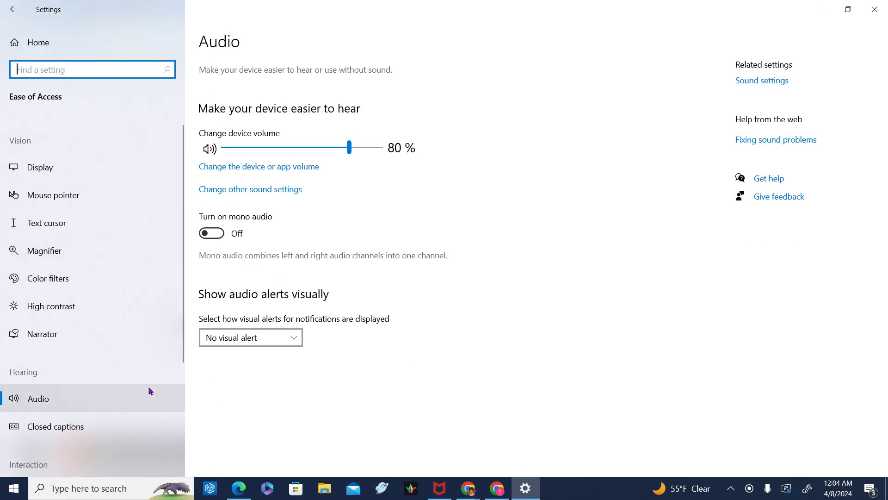
Step: Try mono audio and switch it off again, then look through the visual alert options, keeping No visual alert
{"action": "left_click", "coordinate": [209, 234]}
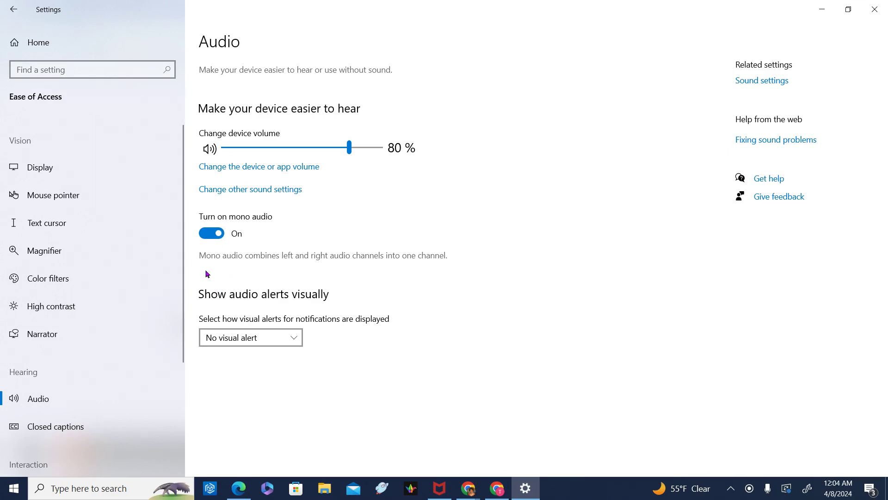
{"action": "left_click", "coordinate": [219, 235]}
{"action": "left_click", "coordinate": [282, 340]}
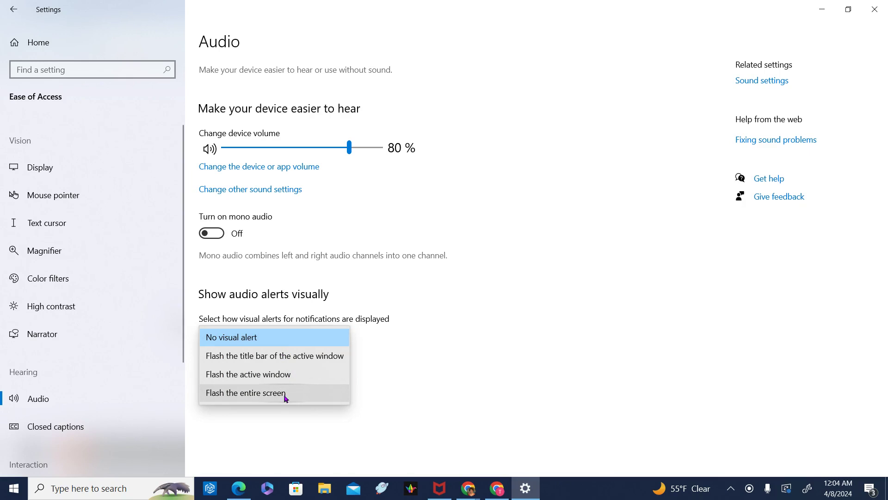
{"action": "left_click", "coordinate": [273, 337]}
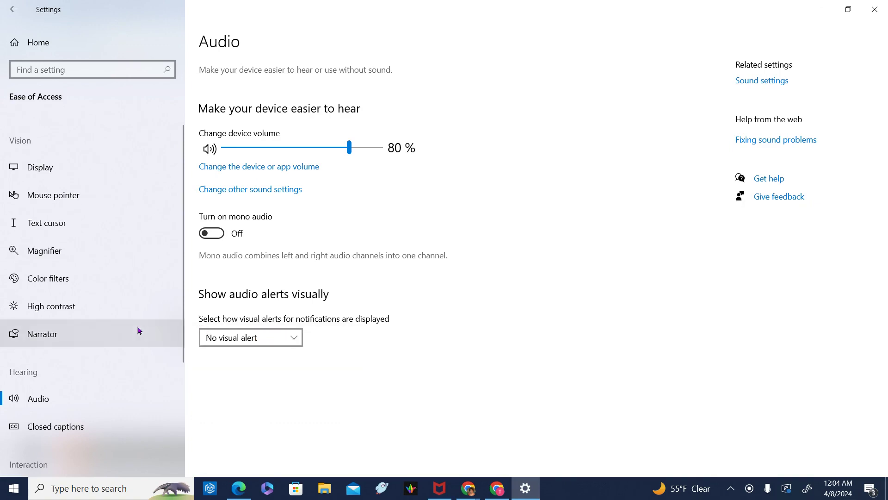
Step: In the Closed captions settings, try Blue and Yellow as the caption color and set it to Default
{"action": "left_click", "coordinate": [102, 426]}
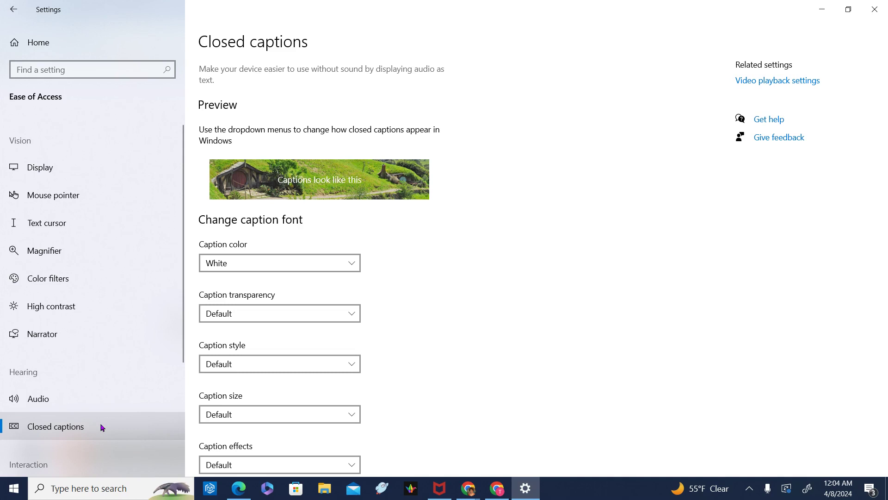
{"action": "left_click_drag", "start_coordinate": [181, 350], "coordinate": [180, 416]}
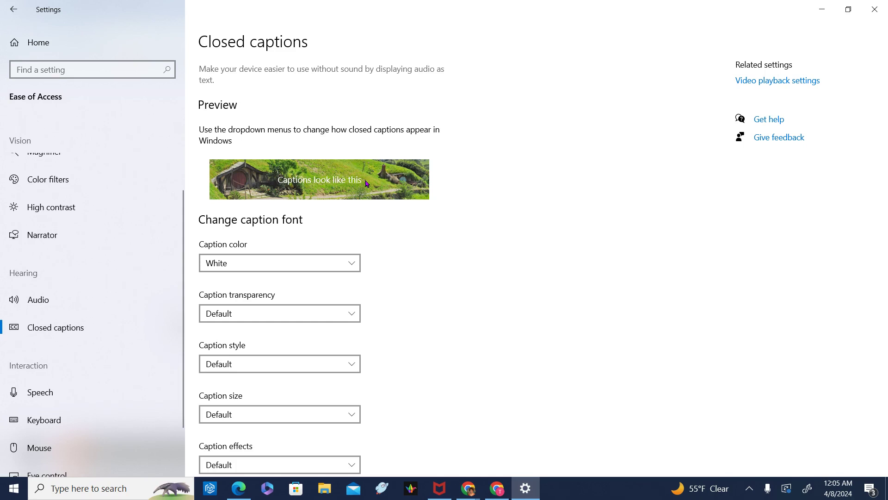
{"action": "left_click", "coordinate": [313, 267]}
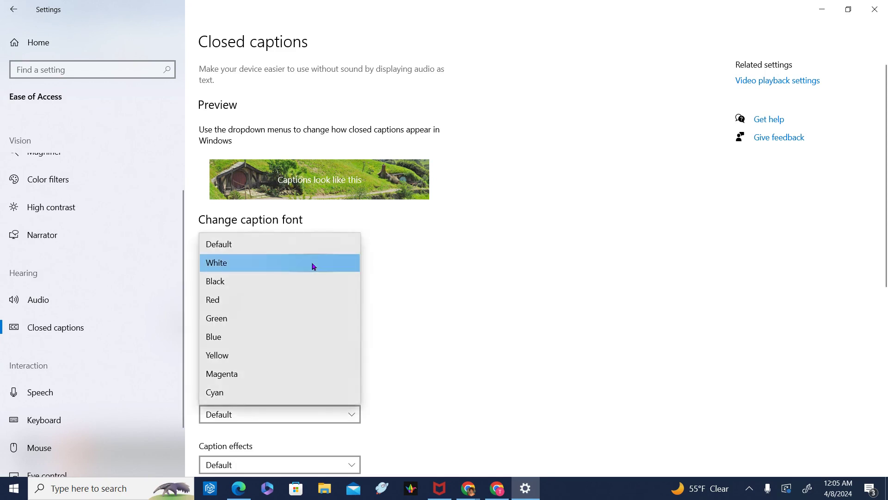
{"action": "left_click", "coordinate": [283, 340]}
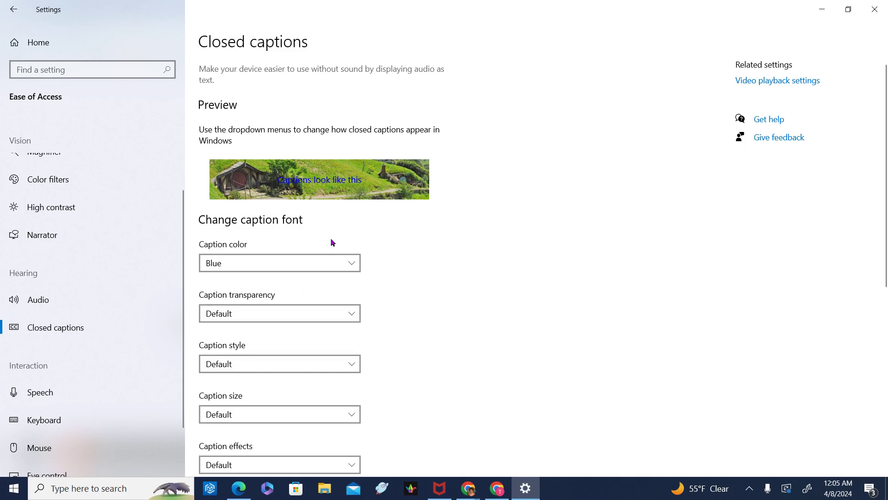
{"action": "left_click", "coordinate": [327, 263]}
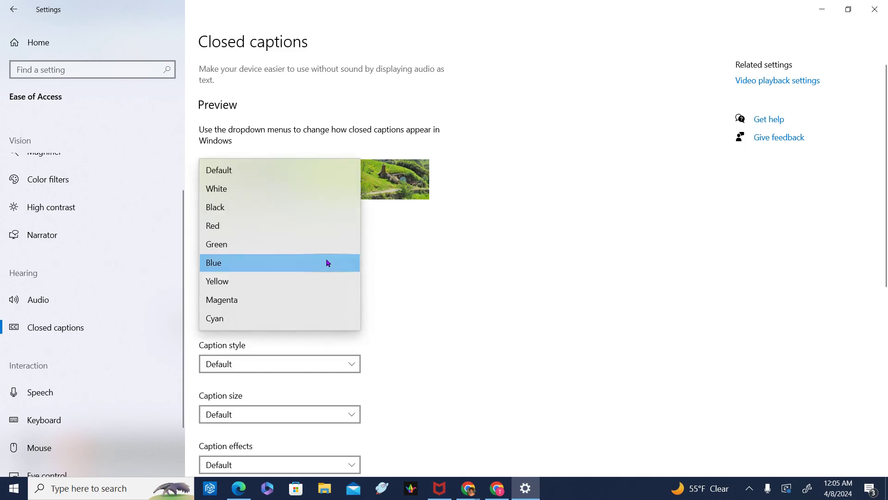
{"action": "left_click", "coordinate": [311, 282]}
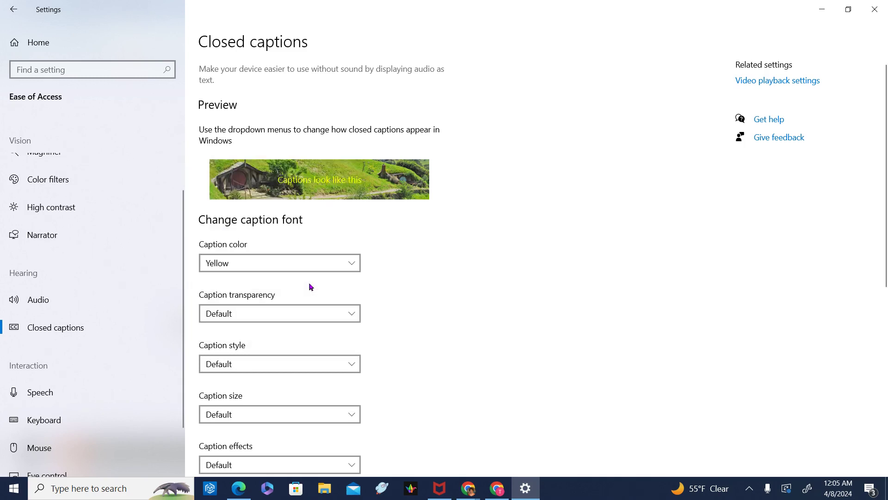
{"action": "left_click", "coordinate": [317, 266]}
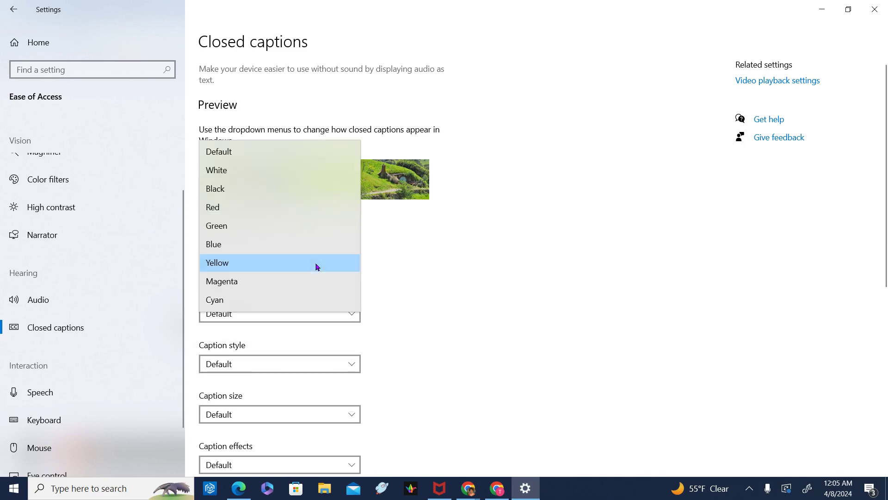
{"action": "left_click", "coordinate": [298, 161]}
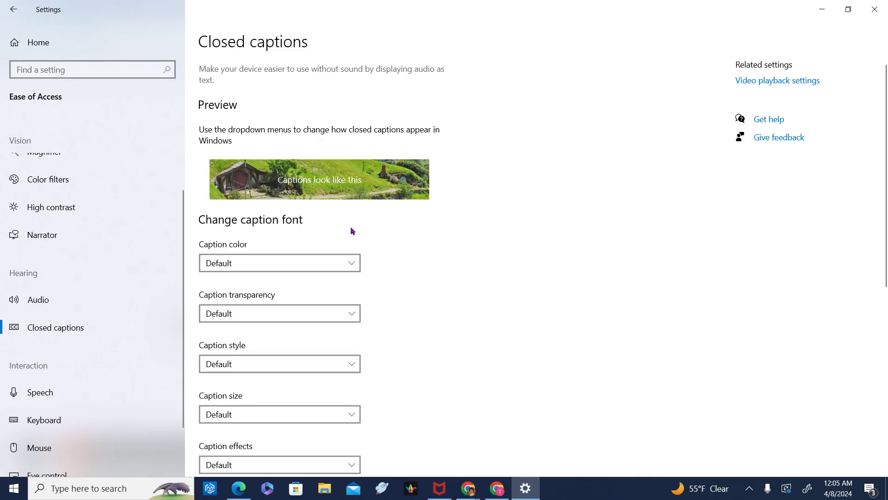
Step: Look through the caption transparency and caption style options, leaving both at Default
{"action": "left_click", "coordinate": [309, 317]}
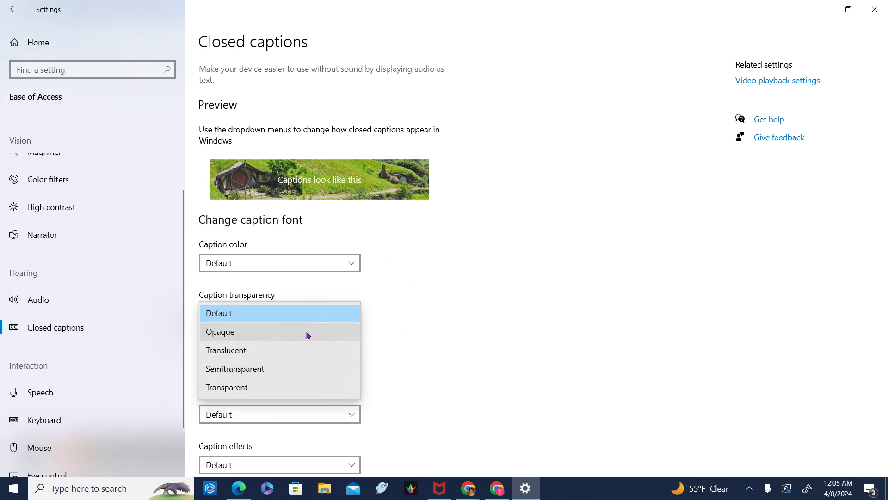
{"action": "left_click", "coordinate": [326, 312]}
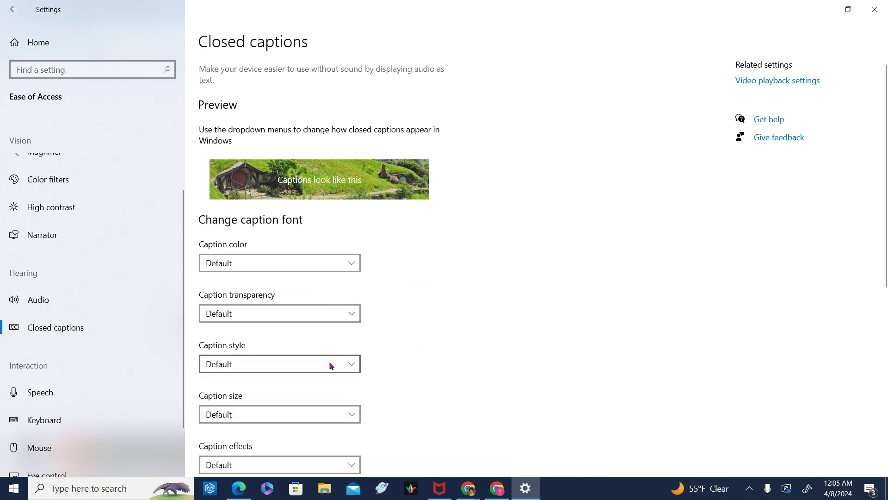
{"action": "left_click", "coordinate": [330, 365]}
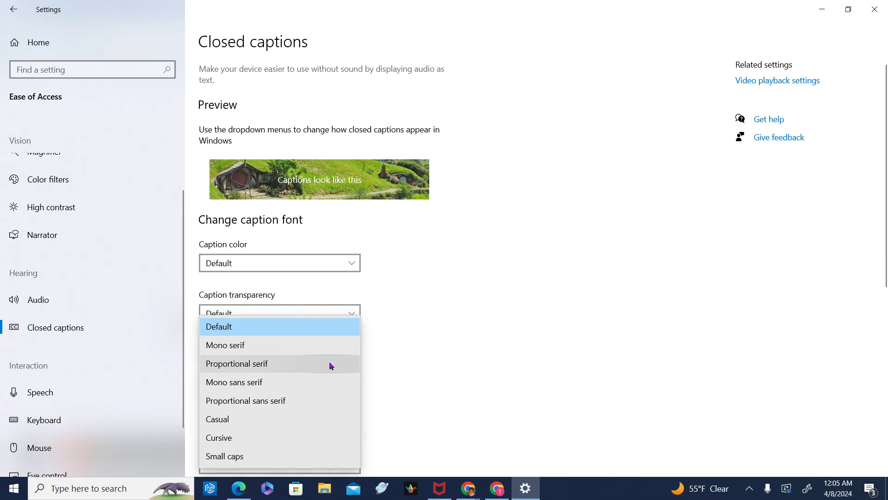
{"action": "left_click", "coordinate": [408, 343]}
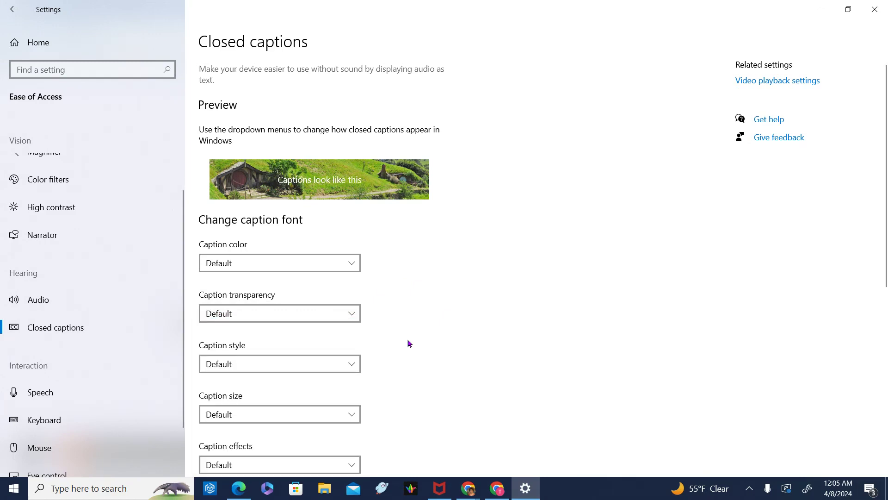
Step: Try caption sizes of 100% and 200%, and set the caption size to 150%
{"action": "left_click", "coordinate": [349, 419]}
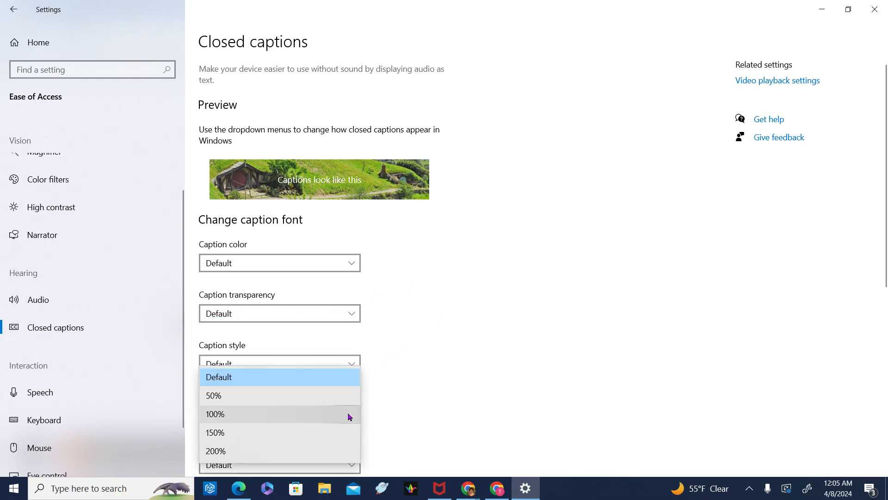
{"action": "left_click", "coordinate": [349, 416]}
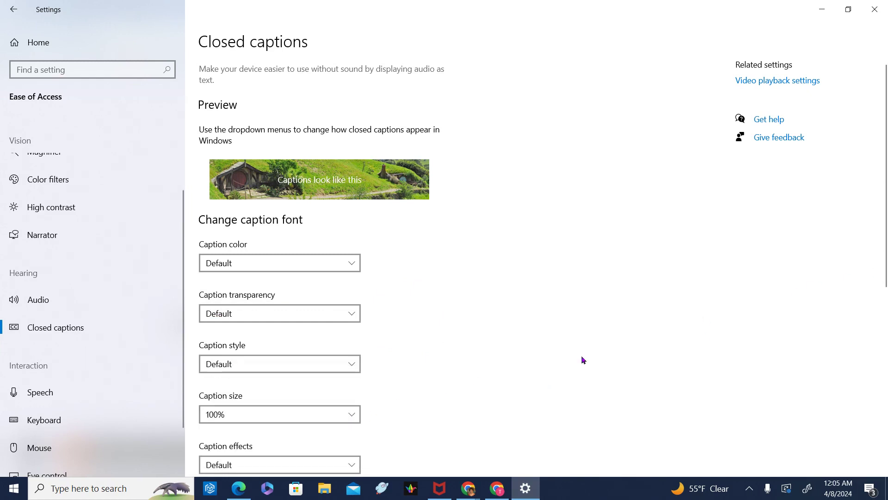
{"action": "left_click", "coordinate": [317, 413]}
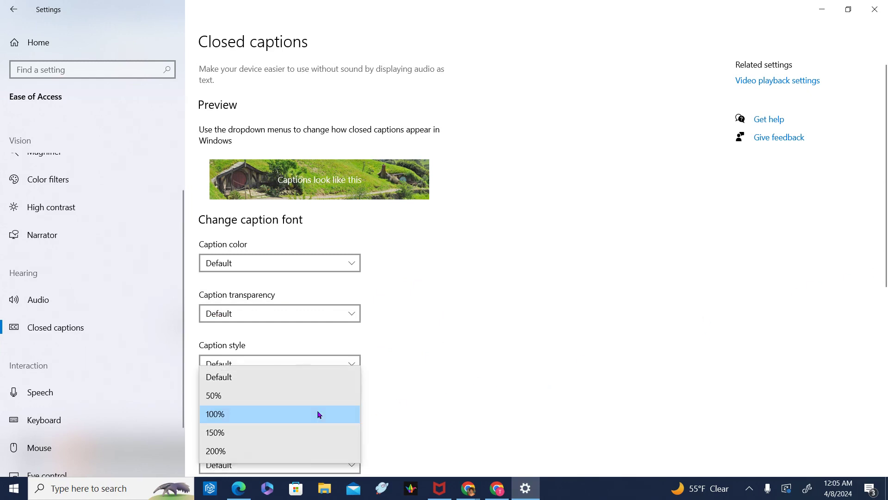
{"action": "left_click", "coordinate": [311, 447]}
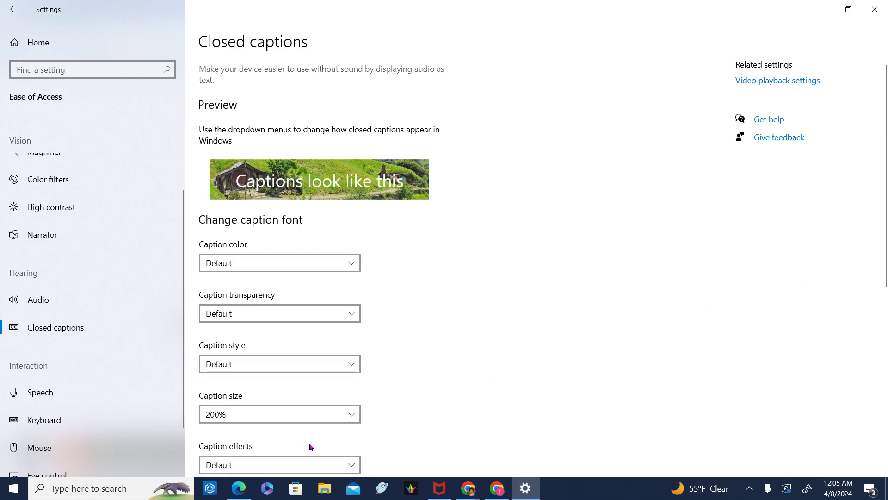
{"action": "left_click", "coordinate": [336, 415]}
{"action": "left_click", "coordinate": [328, 397]}
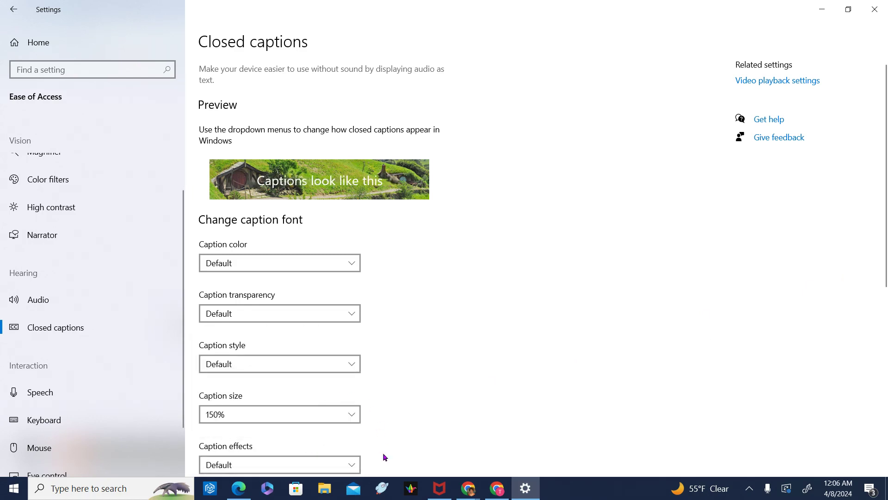
Step: Try the Raised caption effect and set the caption effects back to Default
{"action": "left_click", "coordinate": [353, 468]}
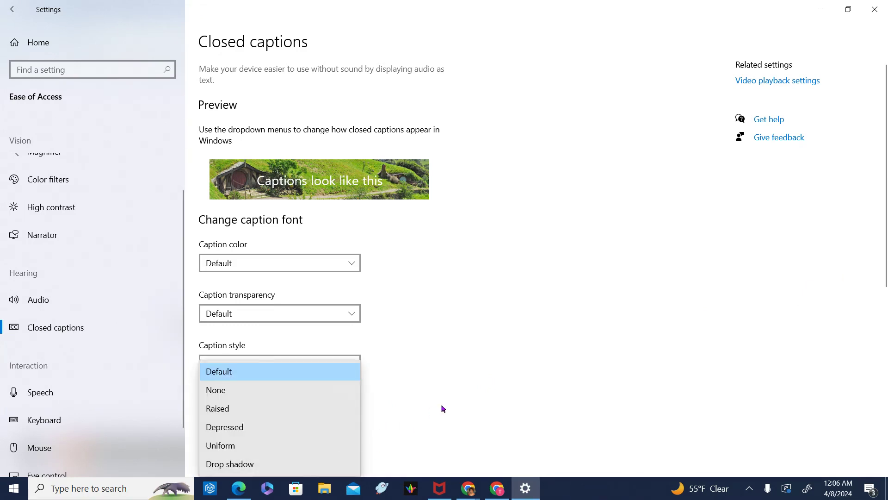
{"action": "left_click", "coordinate": [287, 413]}
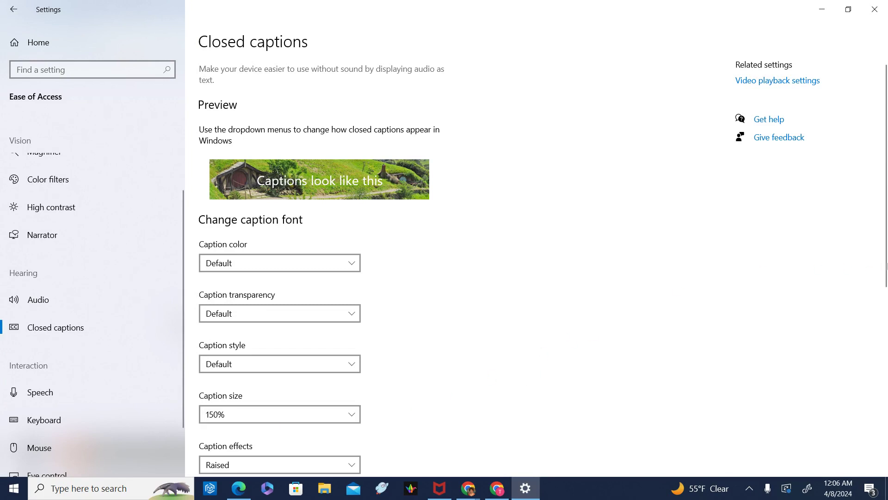
{"action": "left_click_drag", "start_coordinate": [884, 267], "coordinate": [884, 309]}
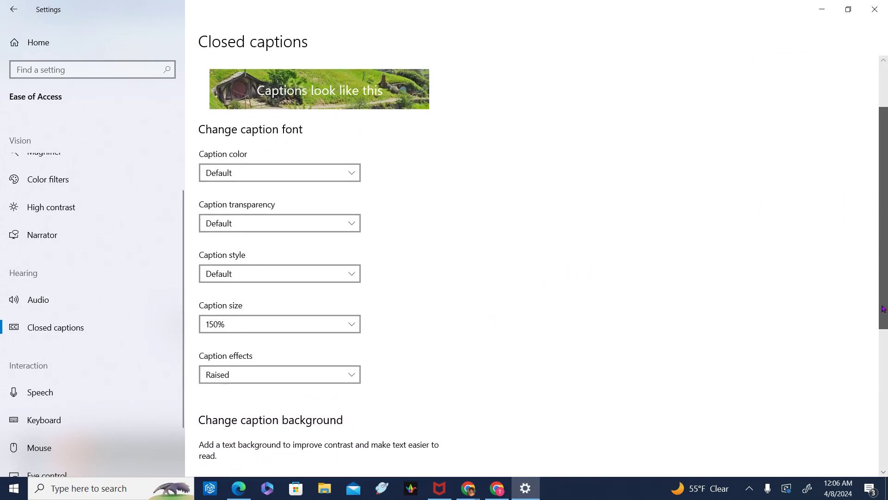
{"action": "left_click", "coordinate": [325, 379]}
{"action": "left_click", "coordinate": [297, 335]}
Step: Set the caption background color to Black and the caption background transparency to Translucent
{"action": "left_click_drag", "start_coordinate": [885, 307], "coordinate": [886, 406]}
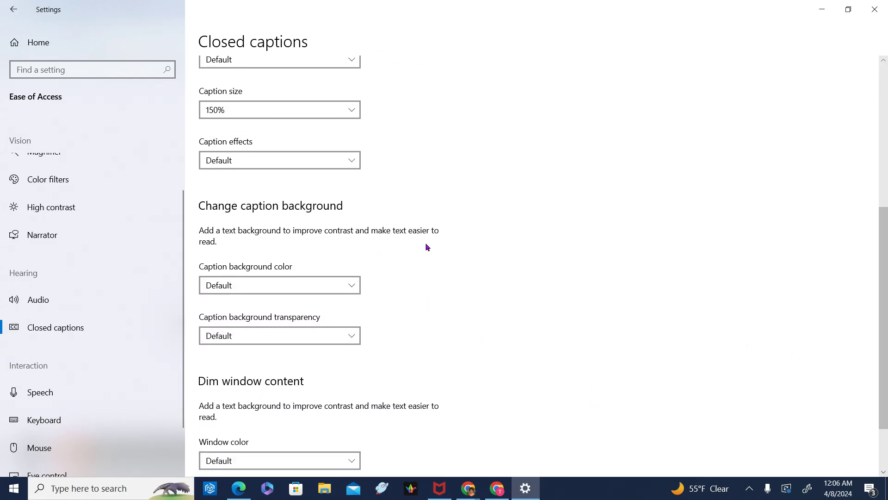
{"action": "left_click", "coordinate": [353, 292]}
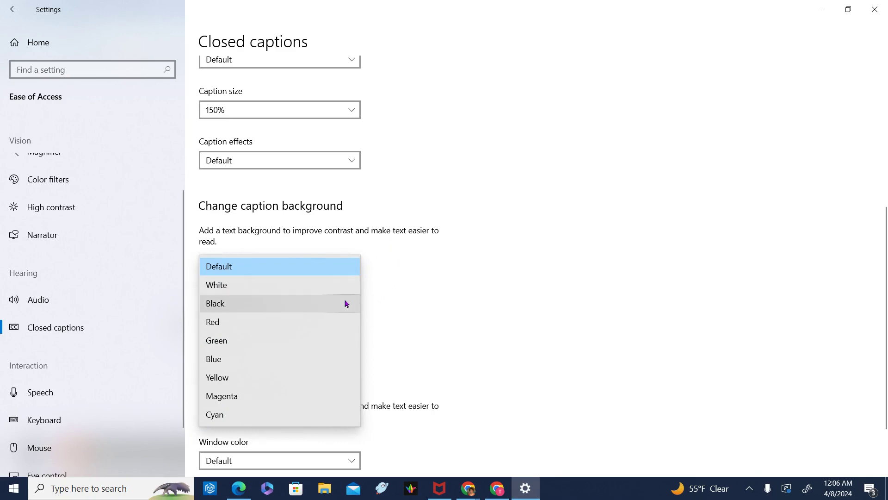
{"action": "left_click", "coordinate": [343, 307]}
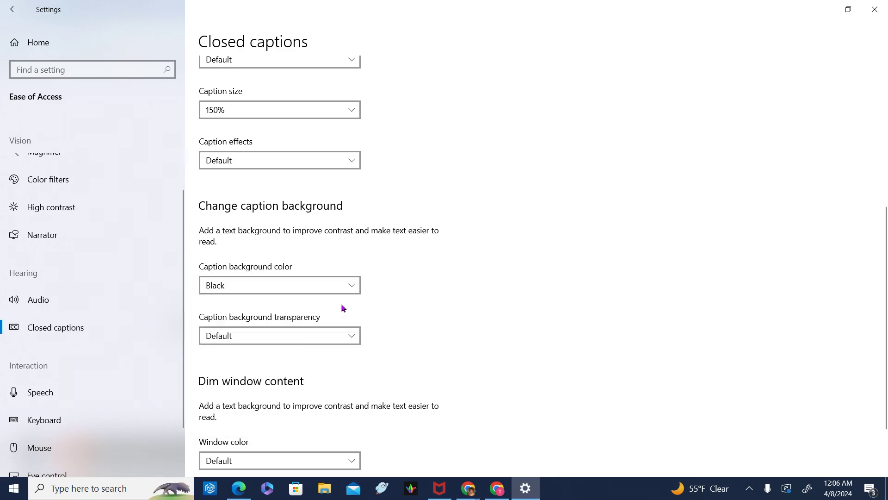
{"action": "left_click", "coordinate": [333, 339]}
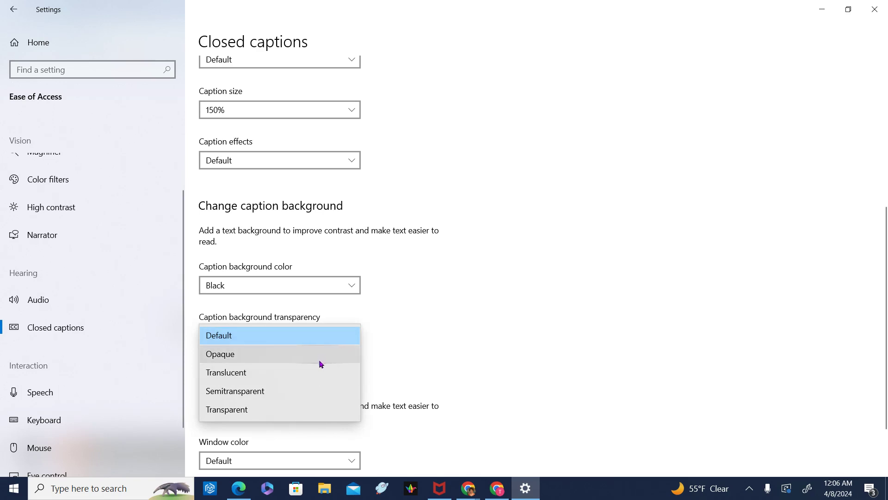
{"action": "left_click", "coordinate": [321, 371]}
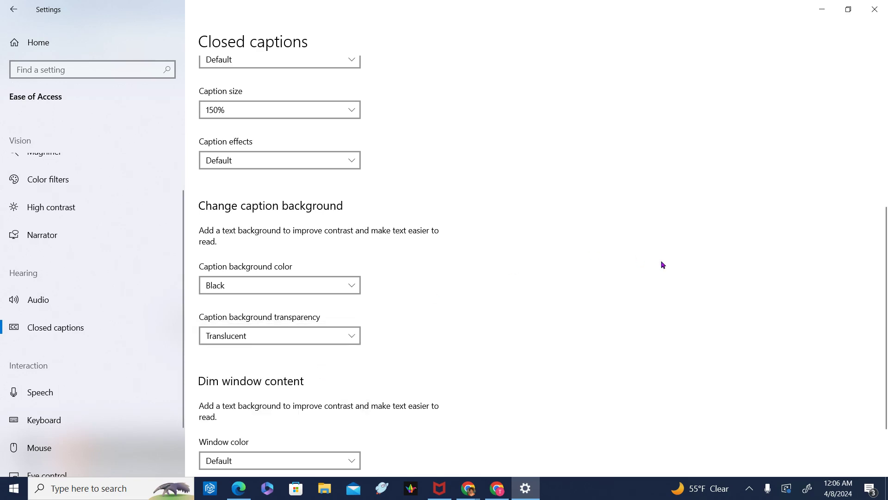
Step: Set the caption background color and the caption background transparency back to Default
{"action": "left_click_drag", "start_coordinate": [884, 291], "coordinate": [883, 265]}
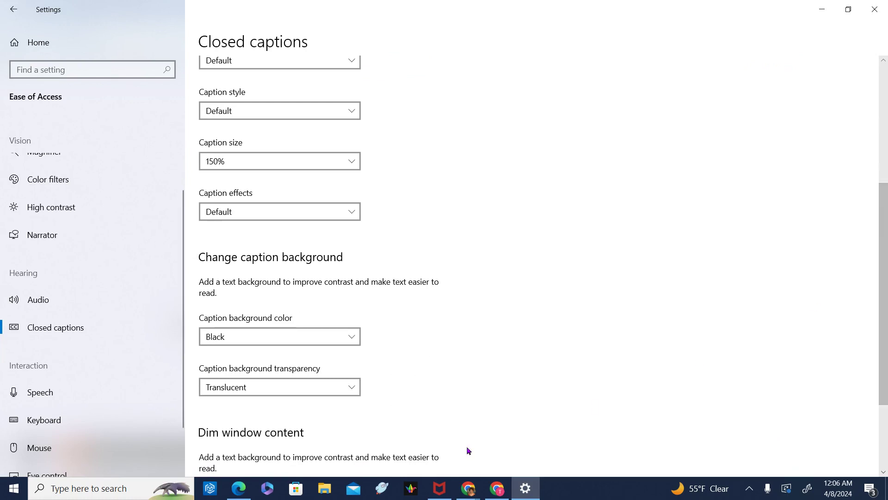
{"action": "left_click", "coordinate": [352, 342]}
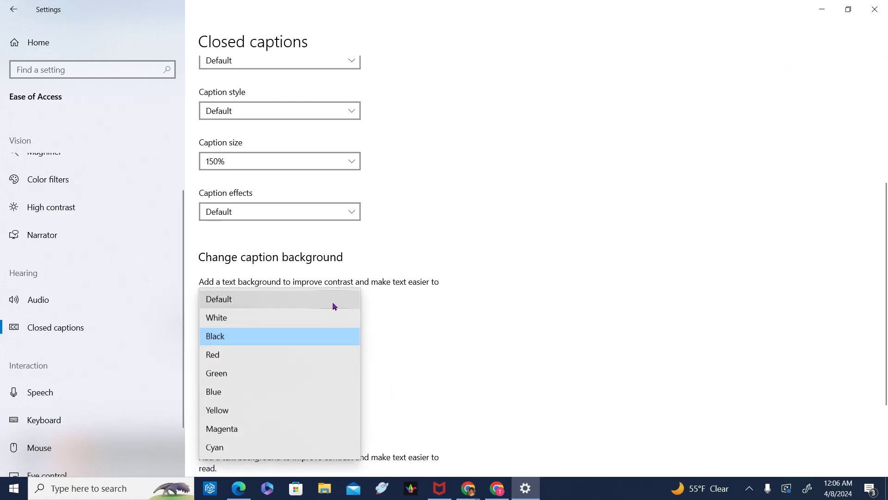
{"action": "left_click", "coordinate": [334, 306]}
{"action": "left_click", "coordinate": [357, 386]}
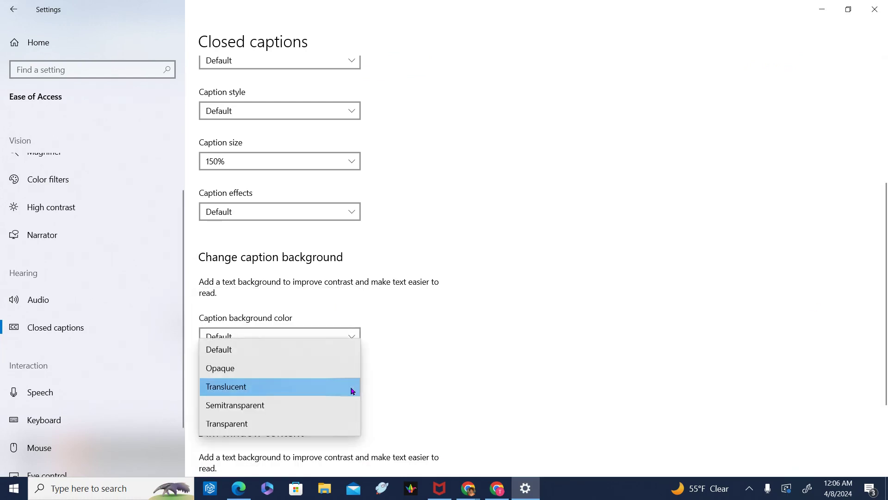
{"action": "left_click", "coordinate": [332, 356]}
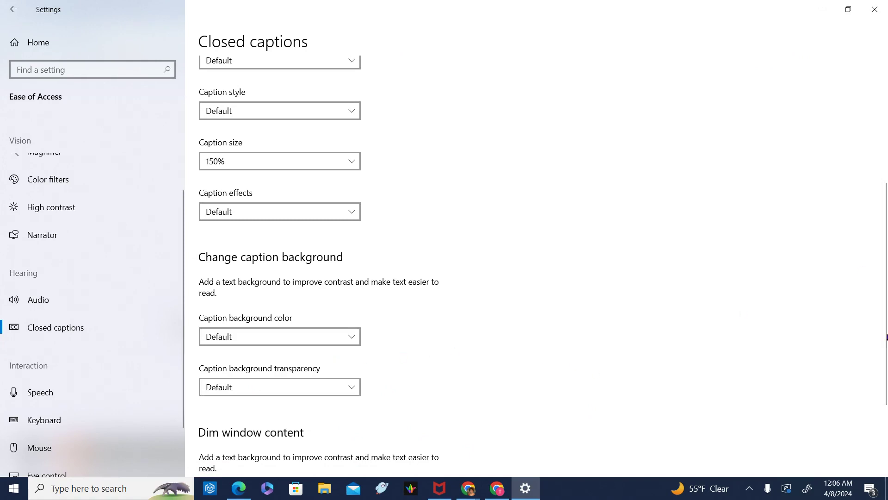
Step: Look over the Dim window content options, and review the Speech and Keyboard accessibility settings through the typing options
{"action": "left_click_drag", "start_coordinate": [884, 337], "coordinate": [884, 399]}
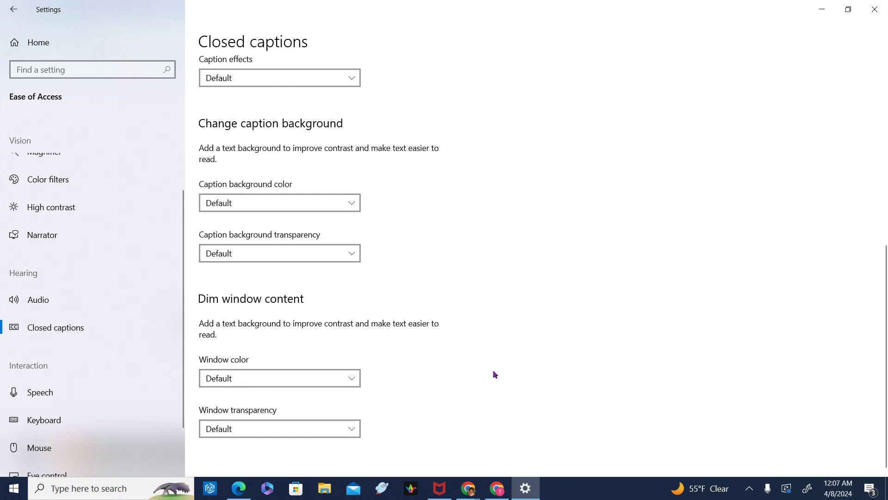
{"action": "left_click", "coordinate": [47, 395]}
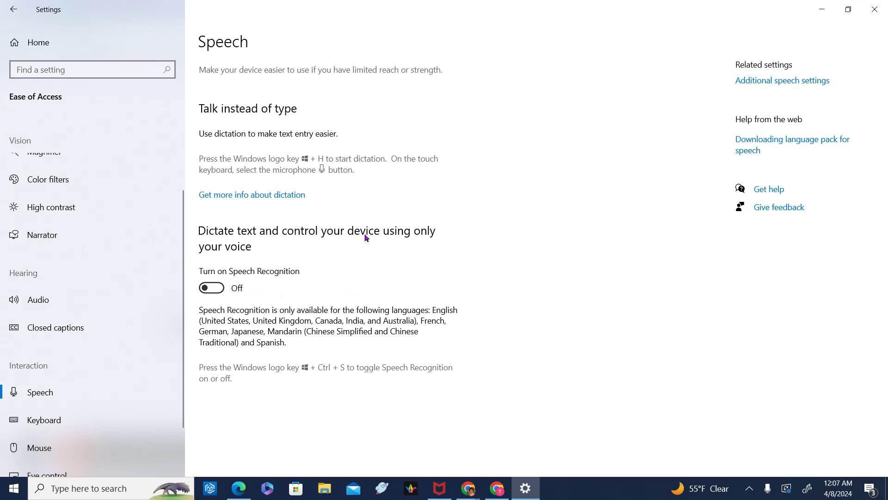
{"action": "left_click", "coordinate": [44, 422]}
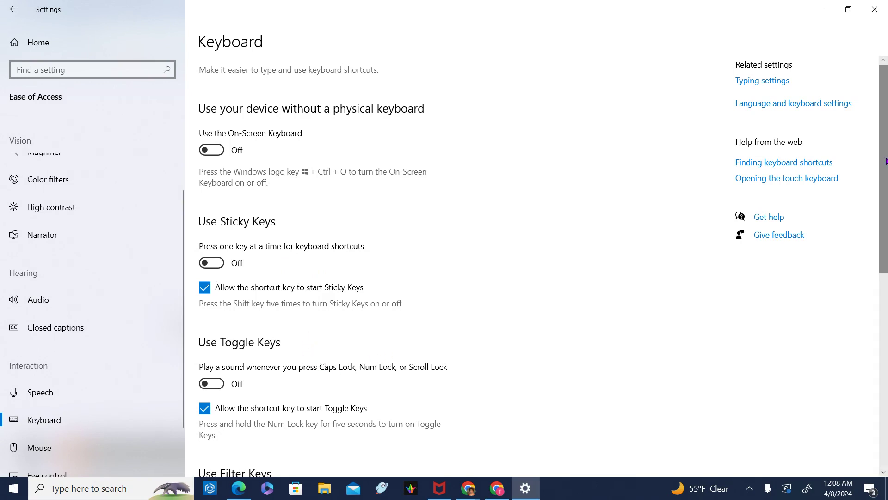
{"action": "left_click_drag", "start_coordinate": [885, 162], "coordinate": [887, 356]}
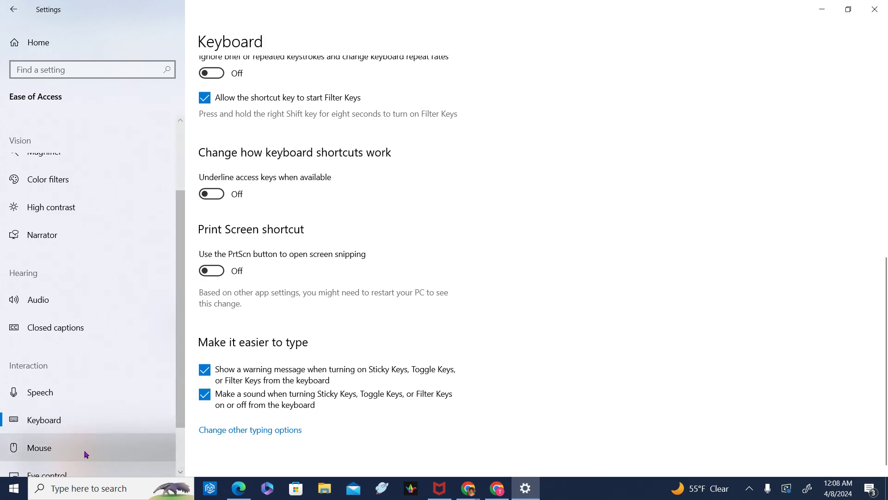
Step: Review the Mouse accessibility settings, including the Mouse Keys options and the pointer speed and acceleration
{"action": "left_click_drag", "start_coordinate": [178, 397], "coordinate": [177, 438]}
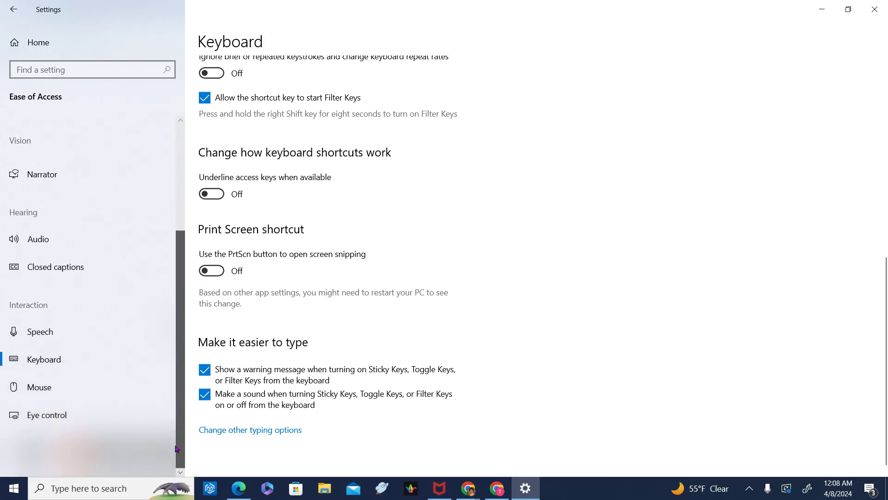
{"action": "left_click", "coordinate": [51, 393]}
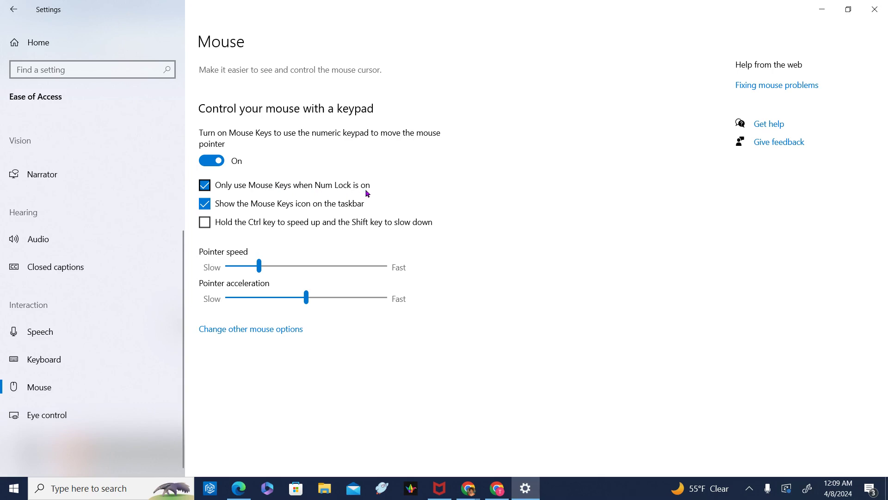
{"action": "key", "text": "Tab"}
{"action": "left_click", "coordinate": [387, 214]}
Step: Look over the Eye control settings and close the Settings window
{"action": "left_click", "coordinate": [70, 420]}
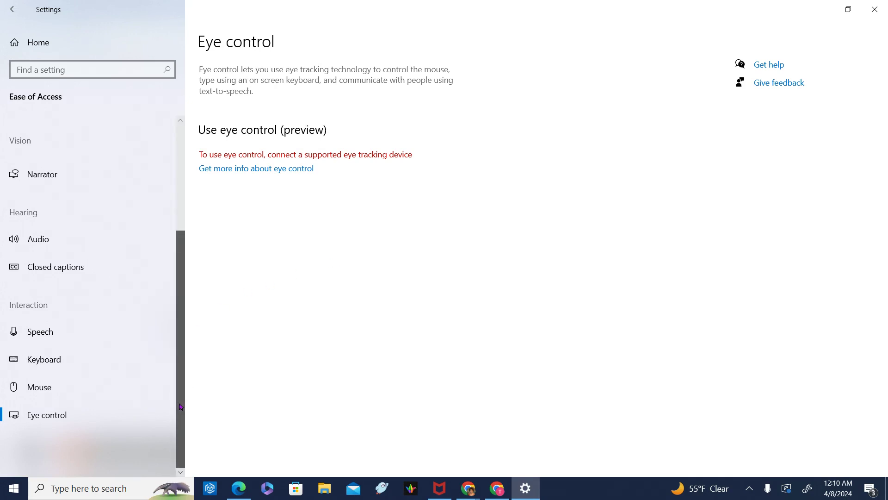
{"action": "mouse_move", "coordinate": [181, 407]}
{"action": "left_mouse_down"}
{"action": "mouse_move", "coordinate": [181, 337]}
{"action": "mouse_move", "coordinate": [183, 386]}
{"action": "mouse_move", "coordinate": [178, 321]}
{"action": "mouse_move", "coordinate": [162, 287]}
{"action": "mouse_move", "coordinate": [180, 390]}
{"action": "left_mouse_up"}
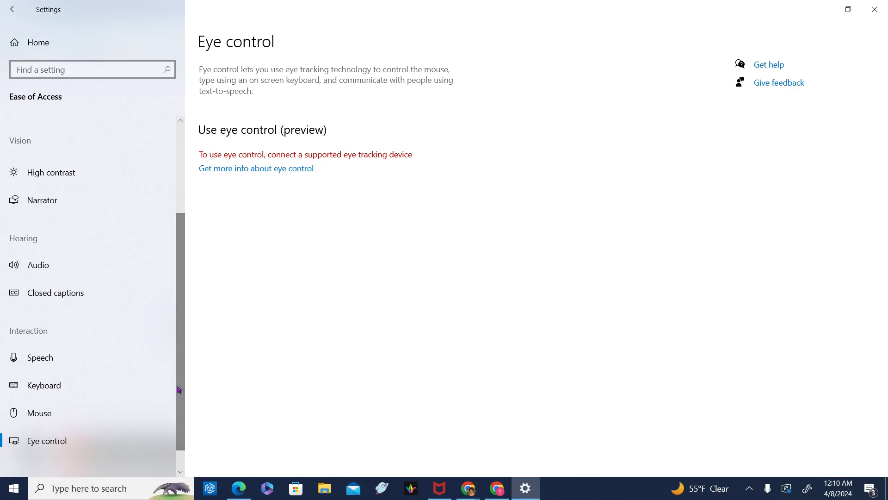
{"action": "left_click", "coordinate": [15, 13]}
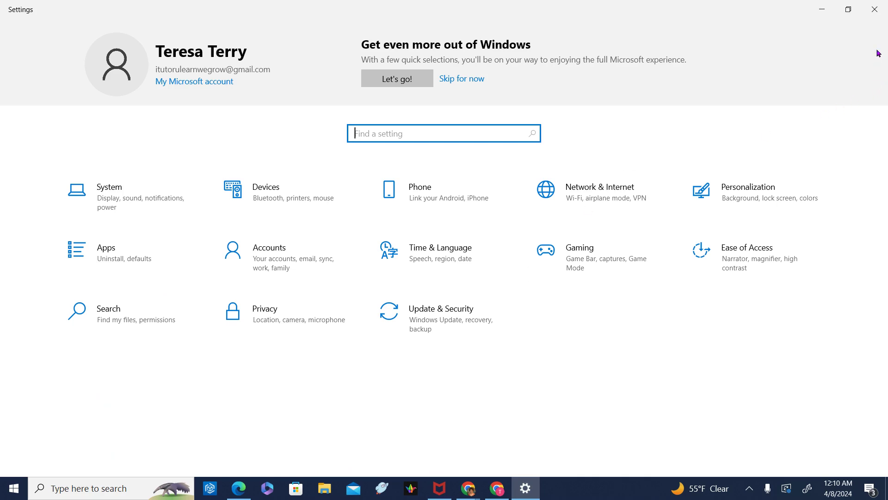
{"action": "left_click", "coordinate": [875, 12]}
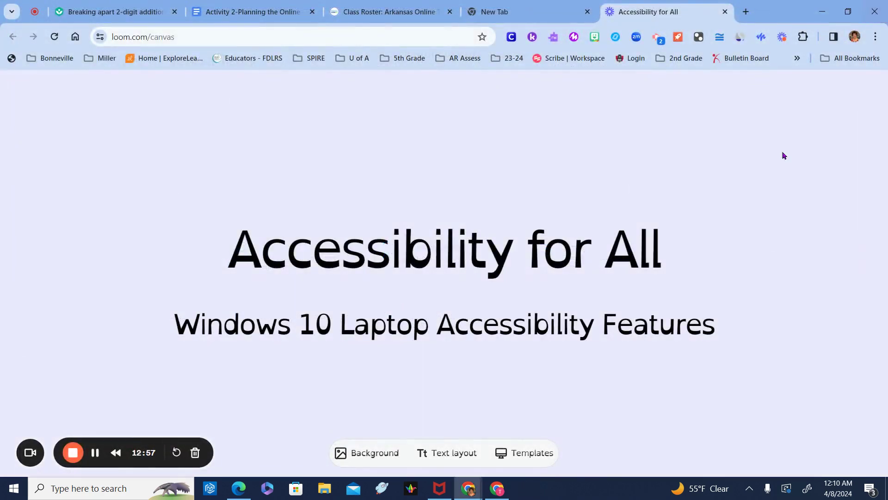